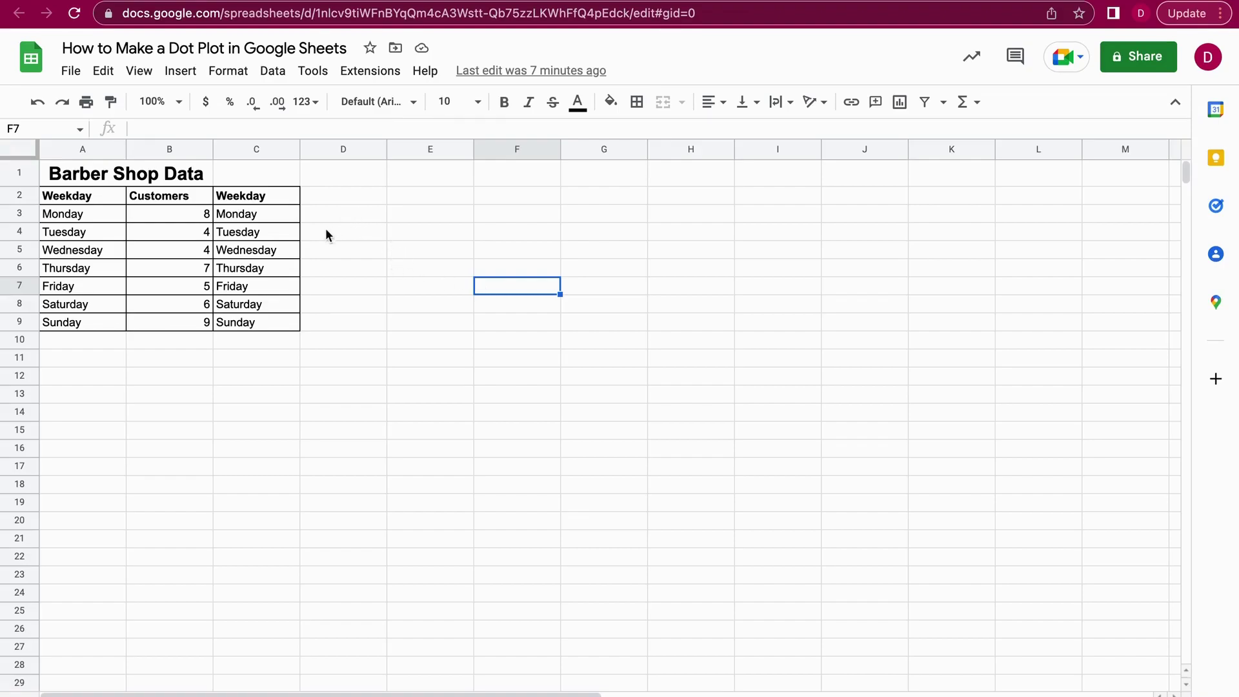
# - Enter =SEQUENCE(1,B3) in D3 so Monday's row counts 1 to 8 across D3:K3
pyautogui.moveTo(84, 195); pyautogui.dragTo(102, 310)
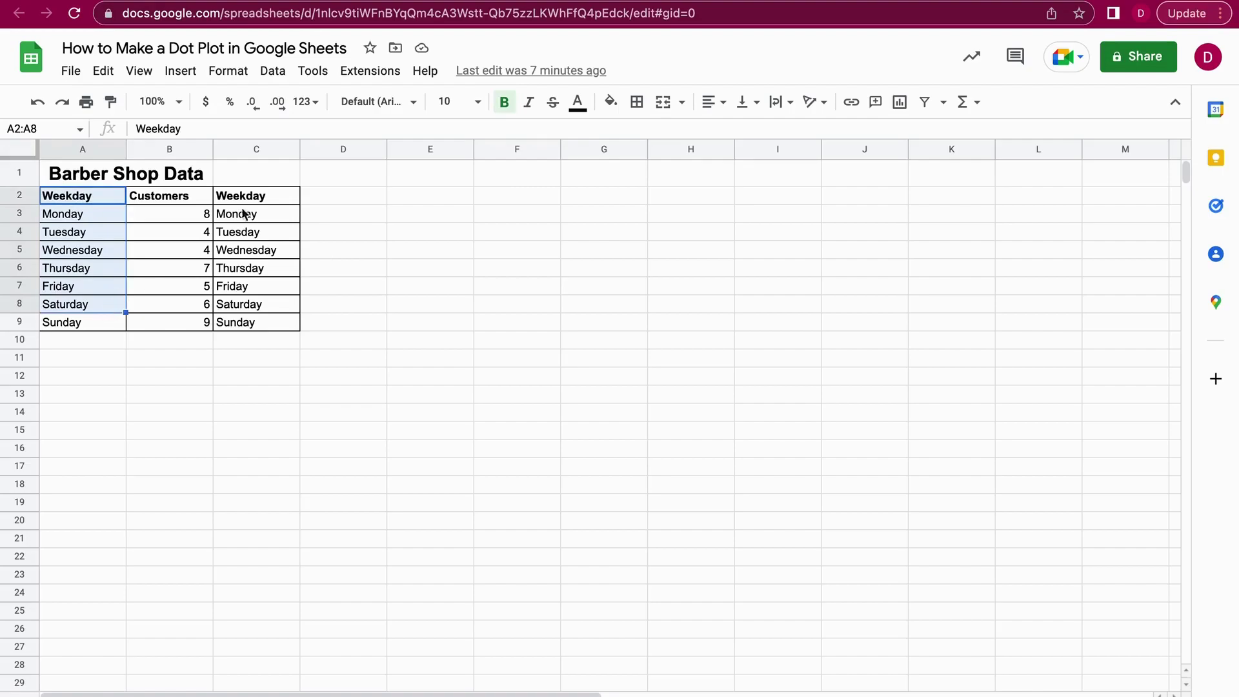
pyautogui.moveTo(240, 196); pyautogui.dragTo(265, 324)
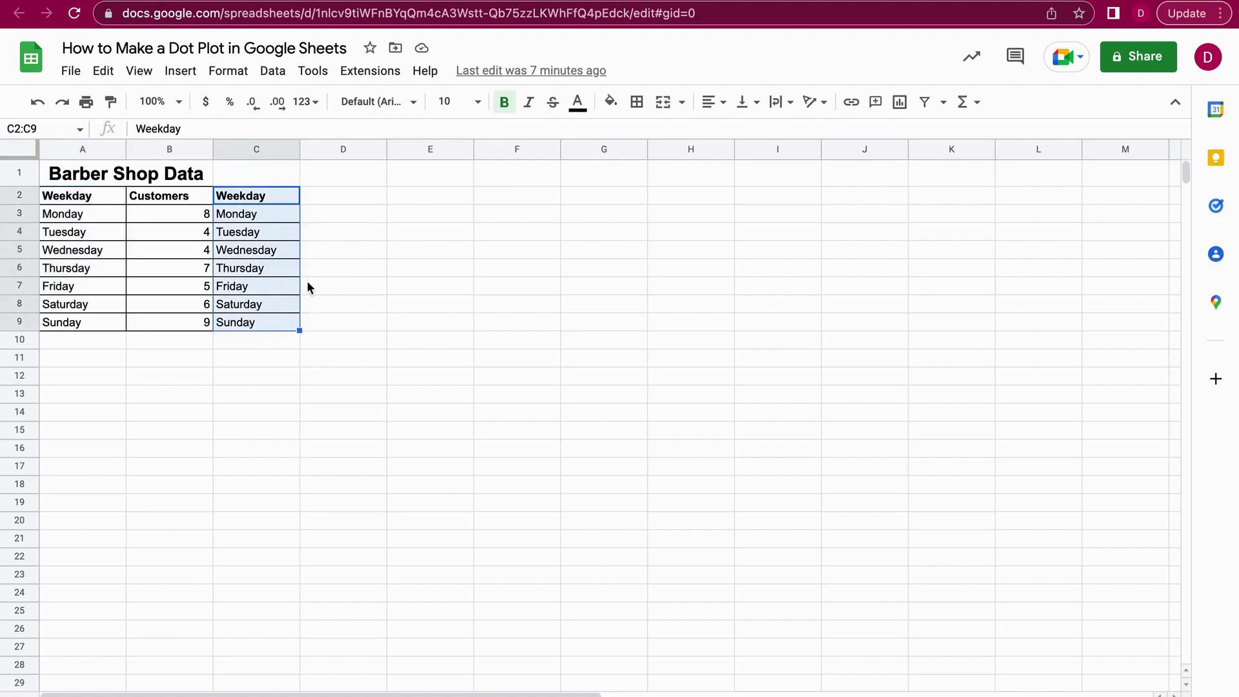
pyautogui.click(342, 213)
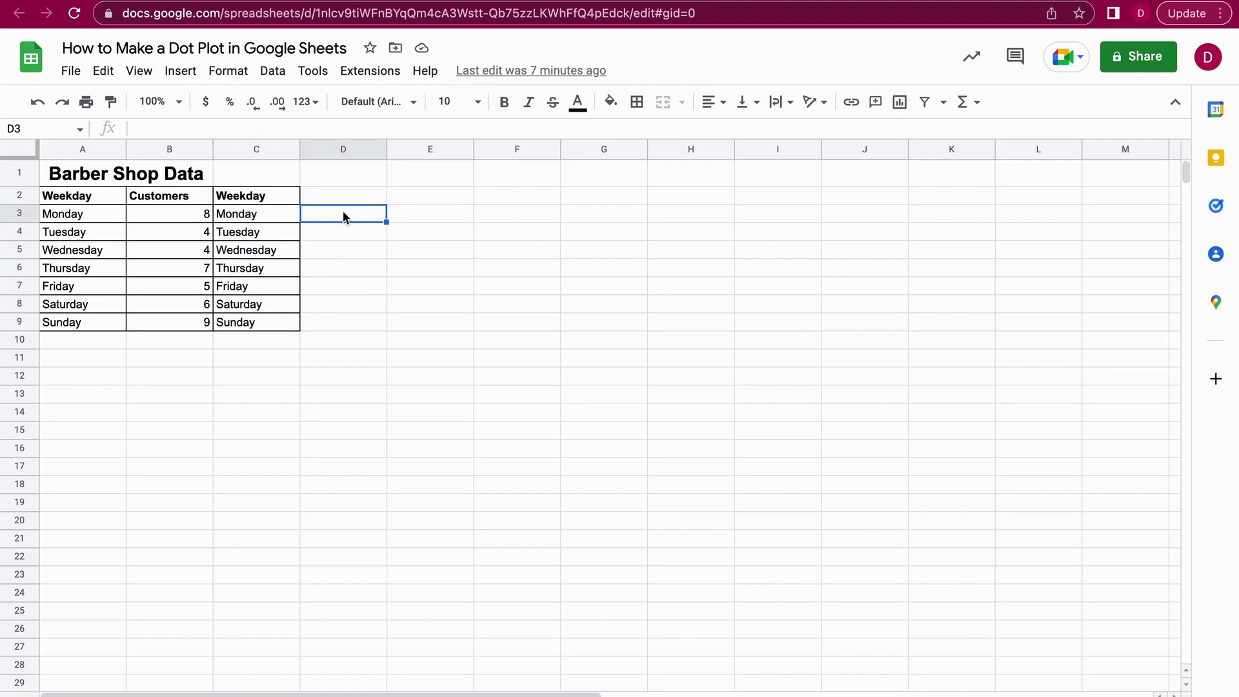
pyautogui.write('=SE')
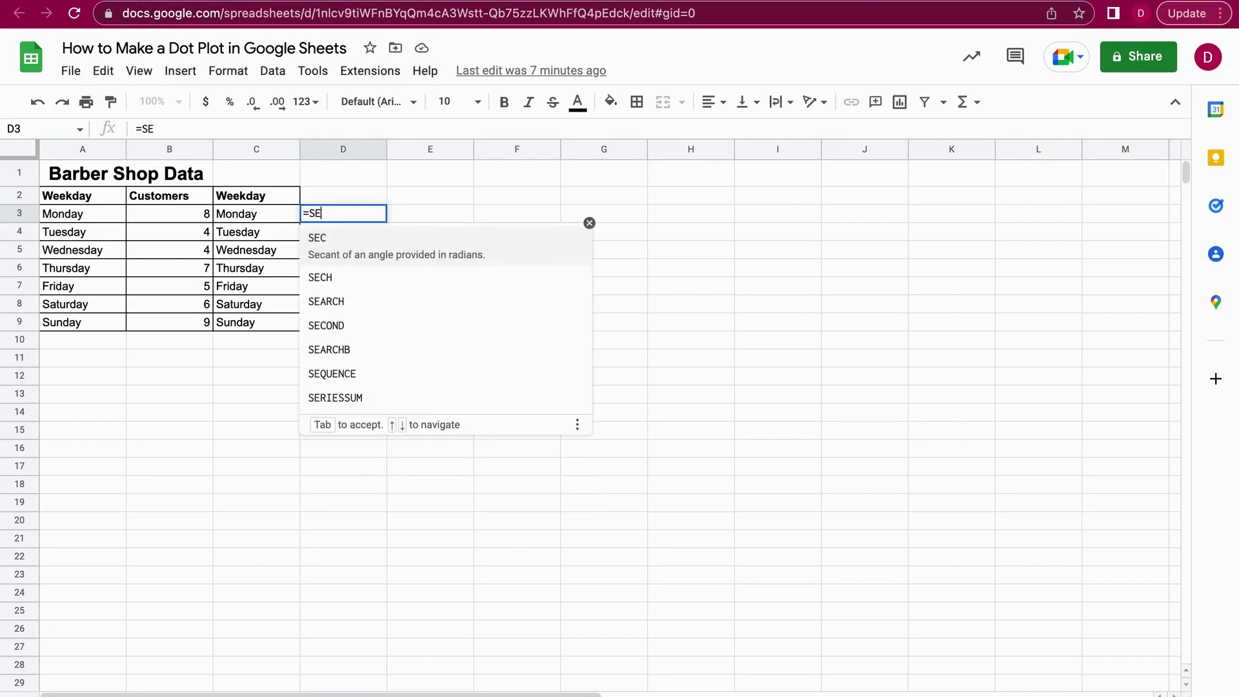
pyautogui.write('QUENCE')
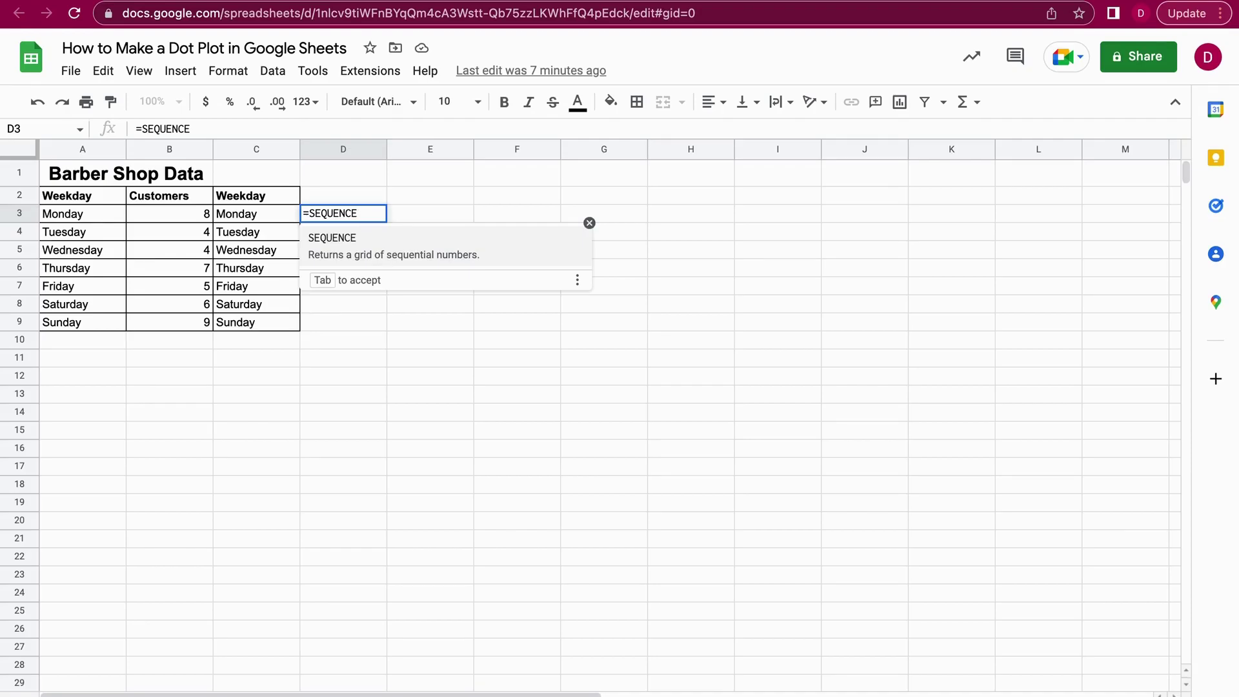
pyautogui.write('(')
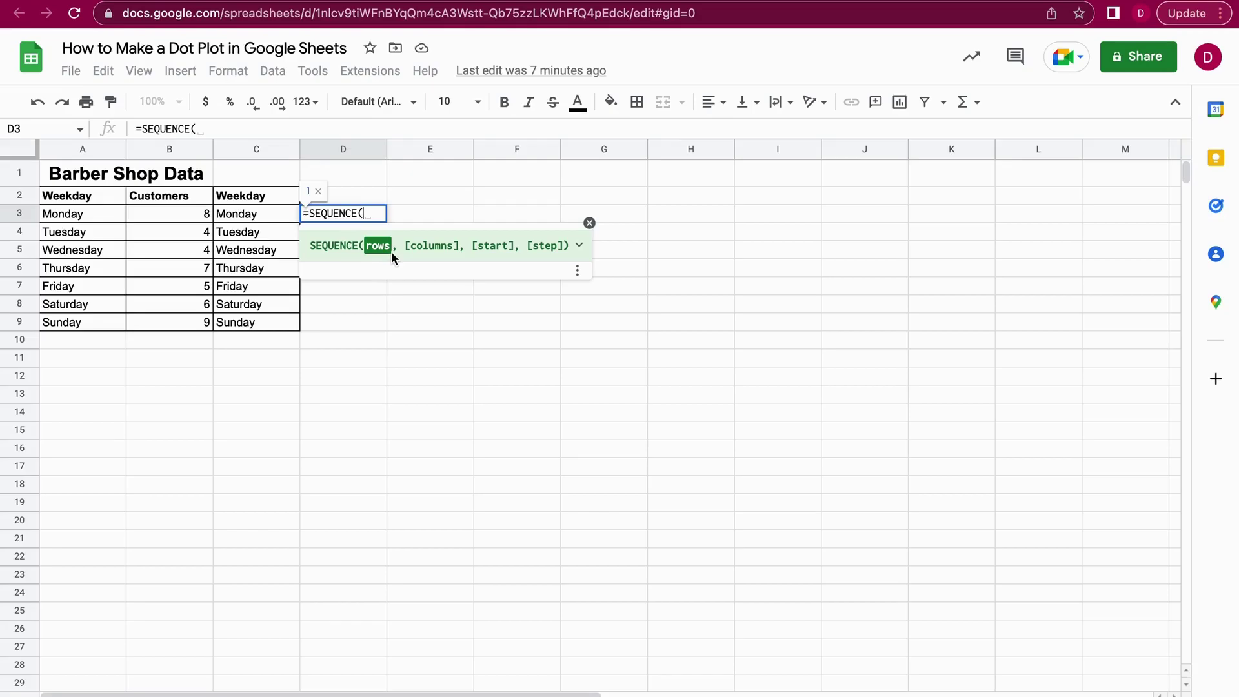
pyautogui.write('1')
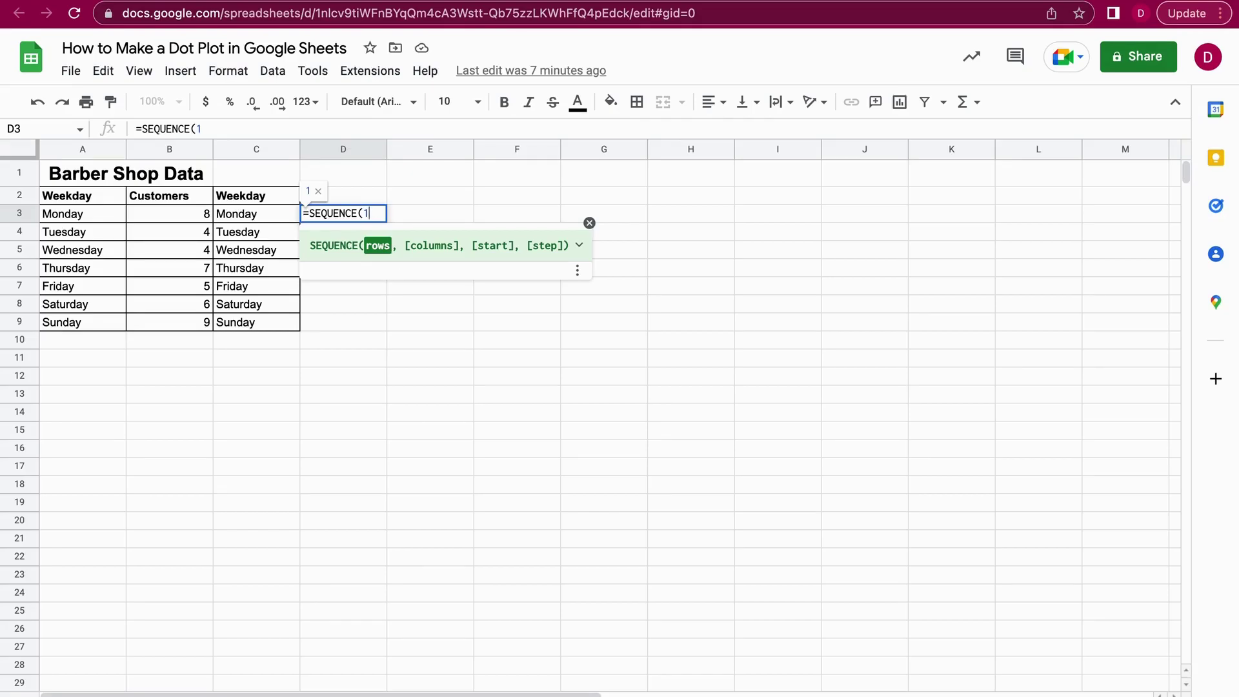
pyautogui.write(',')
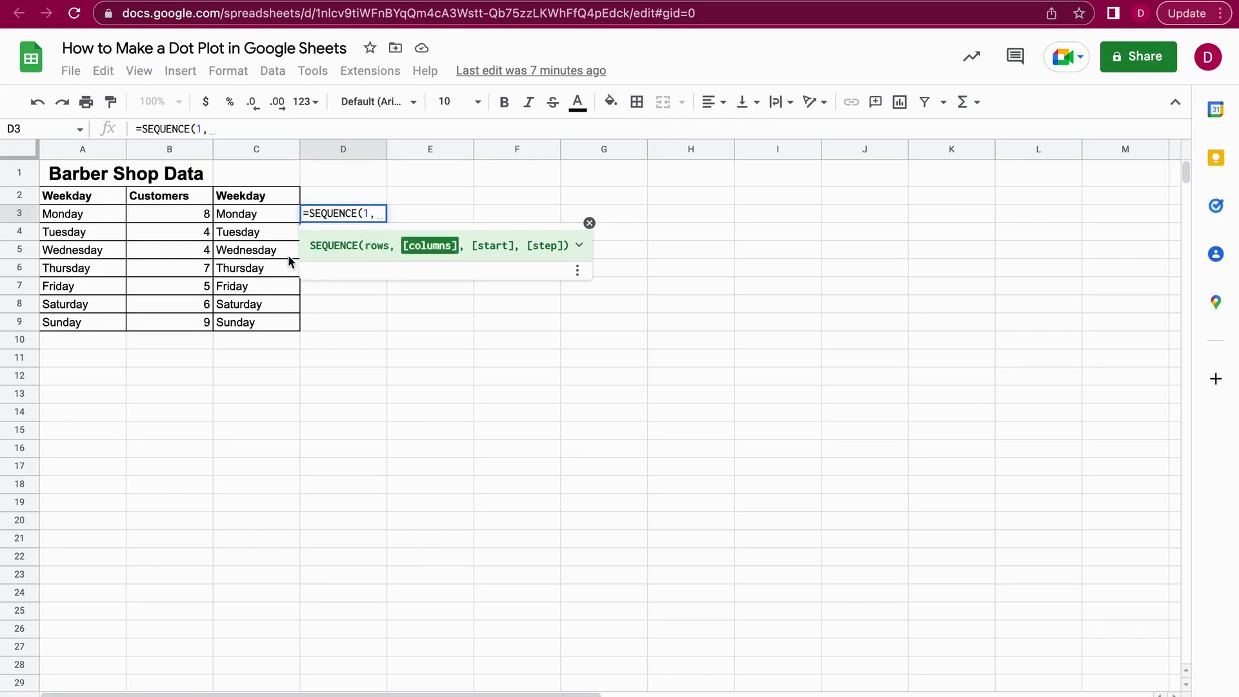
pyautogui.click(192, 211)
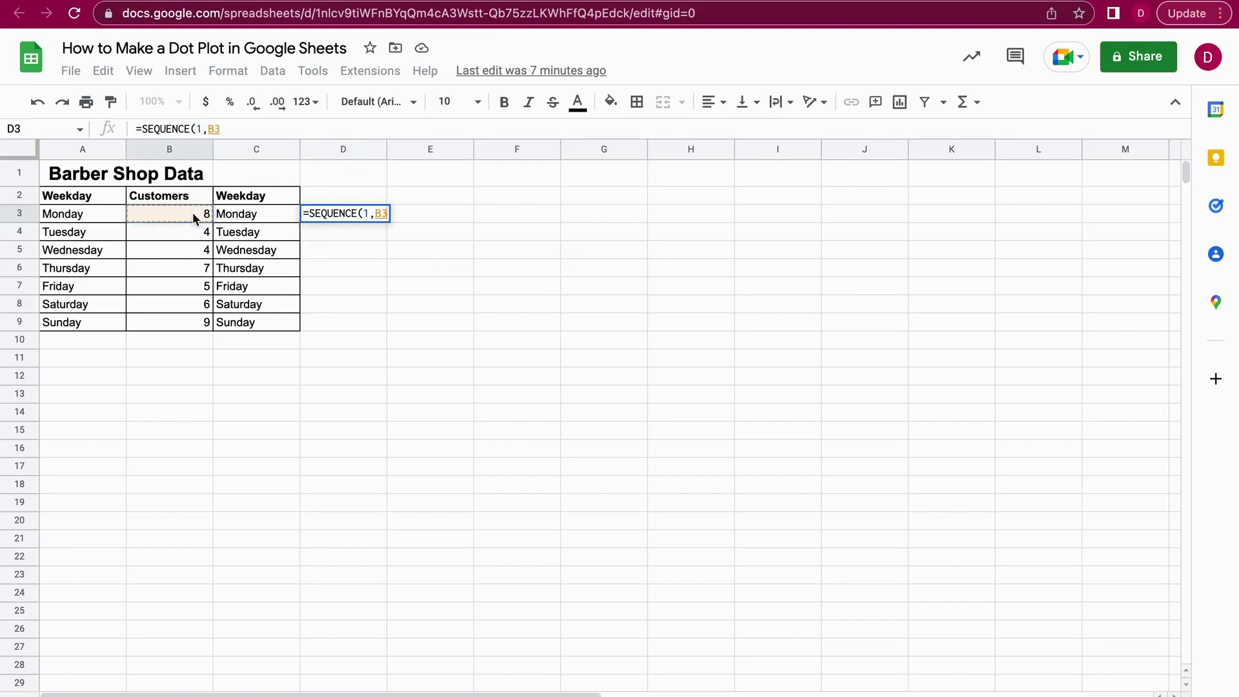
pyautogui.write(')')
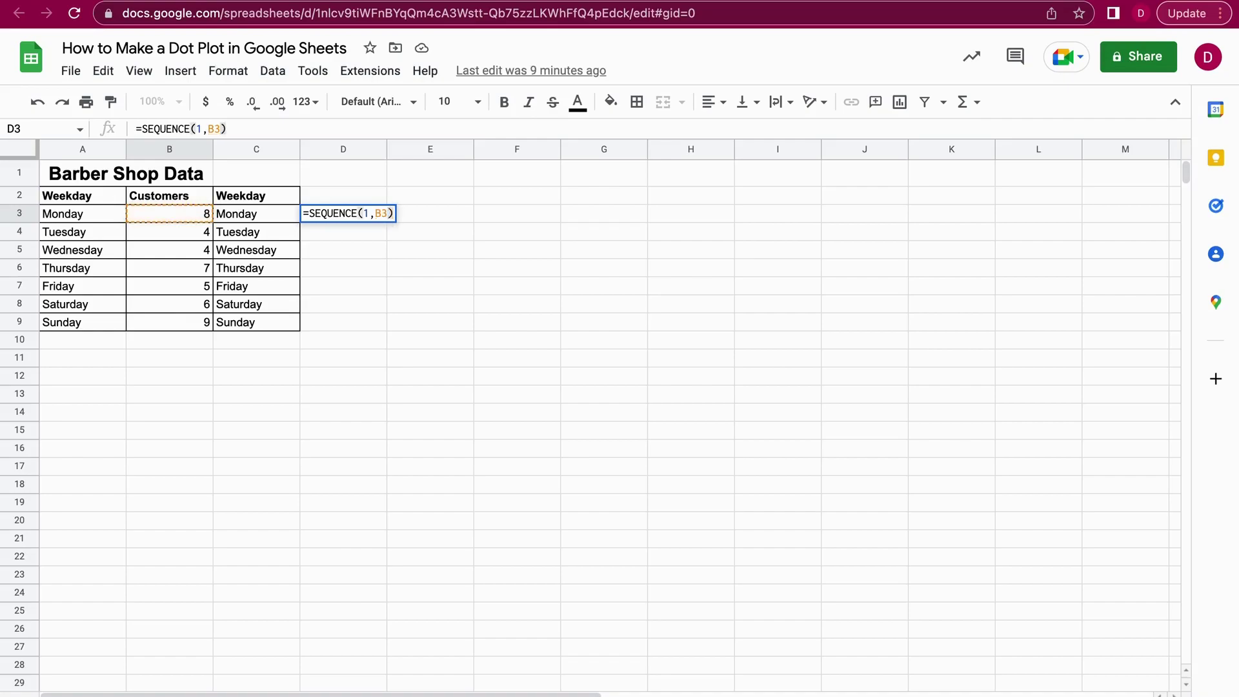
pyautogui.press('Return')
# - Fill the D3 SEQUENCE formula down to D9 so every weekday row counts to its total
pyautogui.click(390, 238)
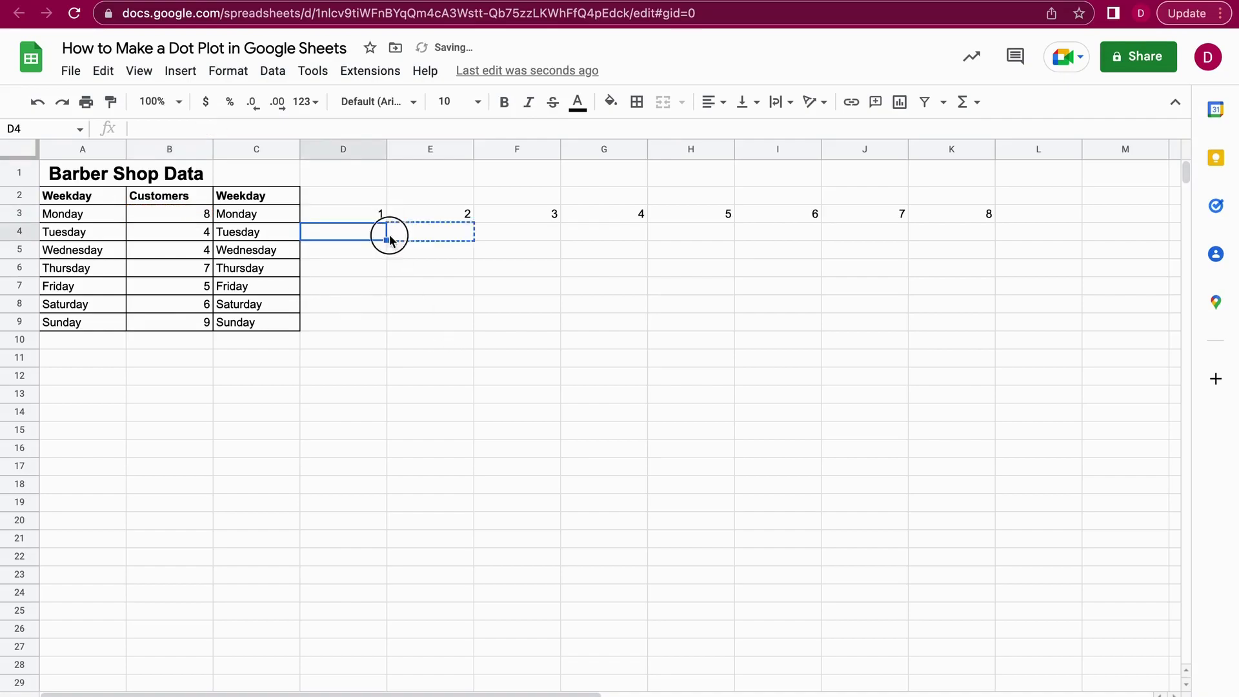
pyautogui.click(401, 265)
pyautogui.moveTo(366, 217); pyautogui.dragTo(958, 214)
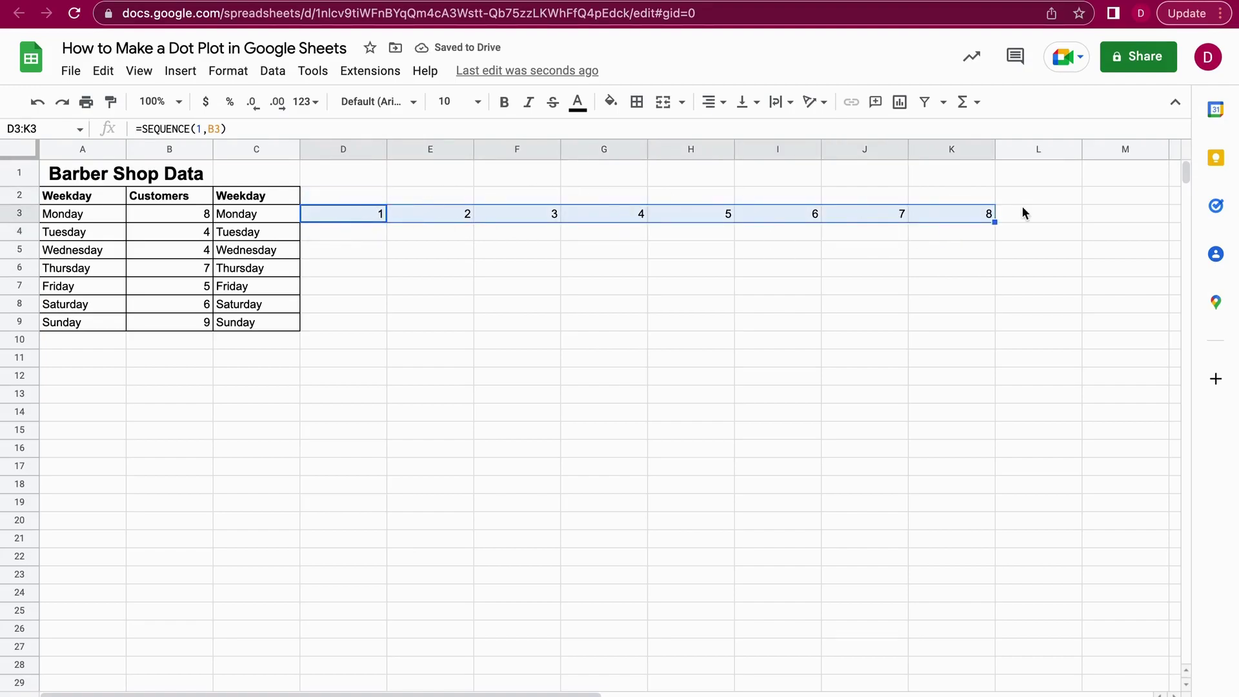
pyautogui.click(422, 246)
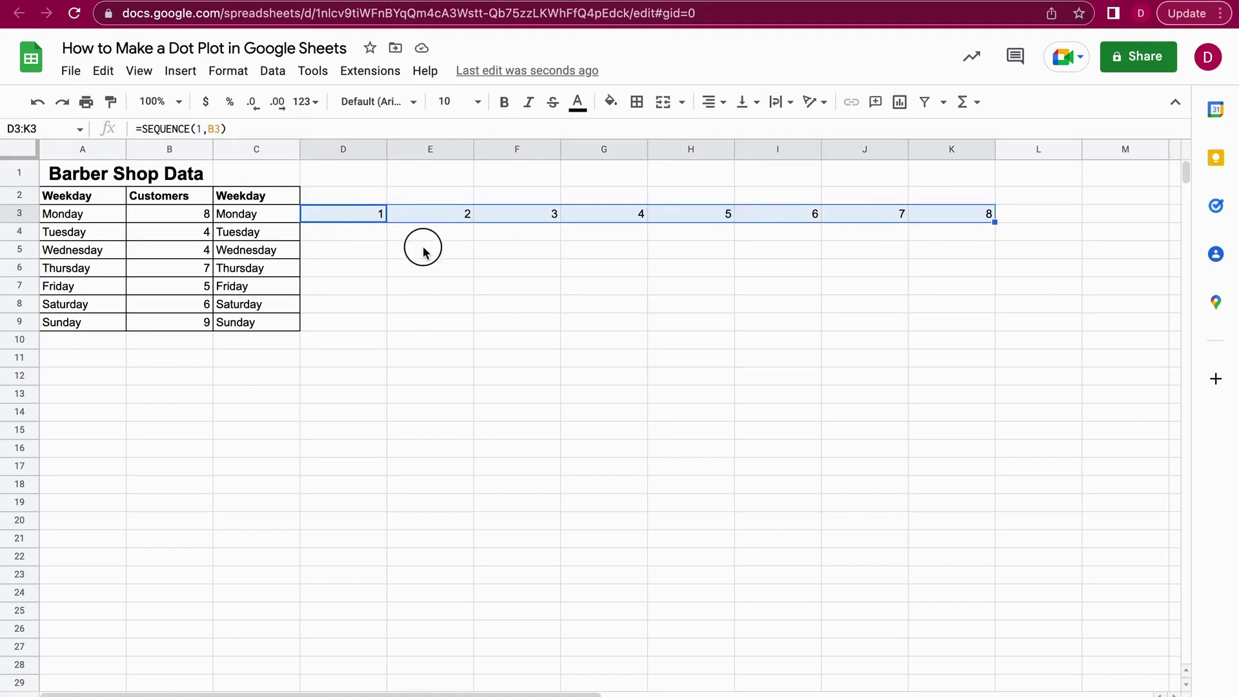
pyautogui.click(374, 220)
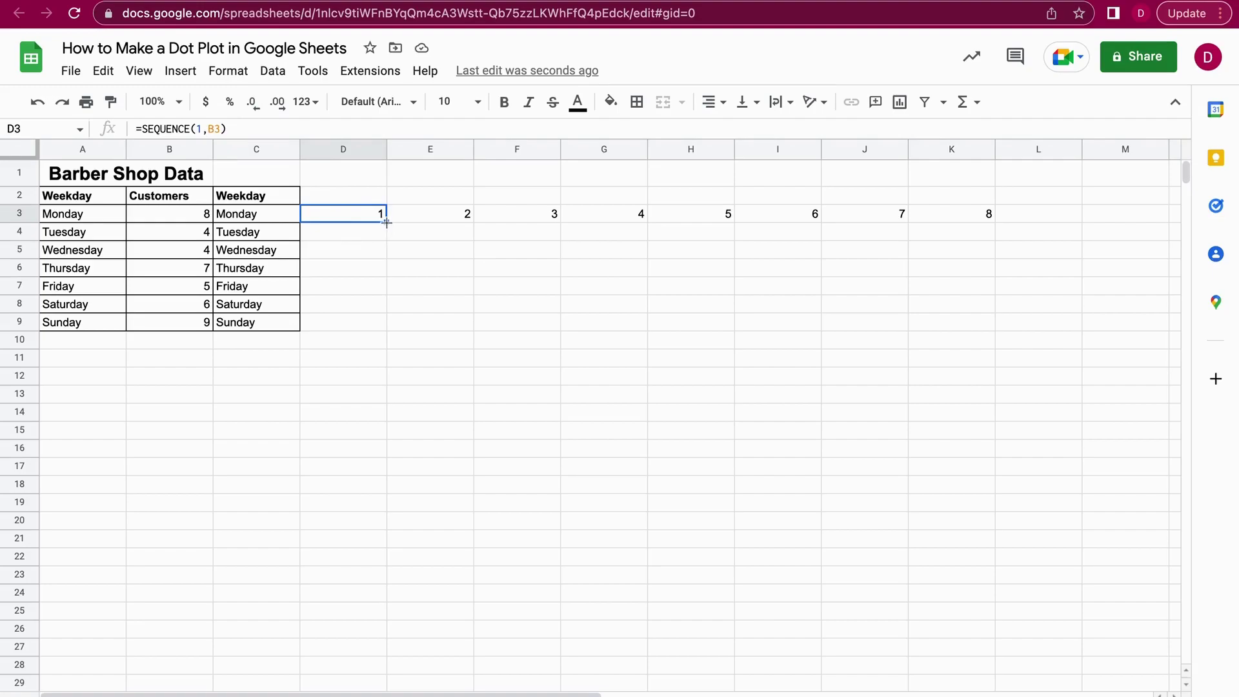
pyautogui.moveTo(387, 222); pyautogui.dragTo(375, 330)
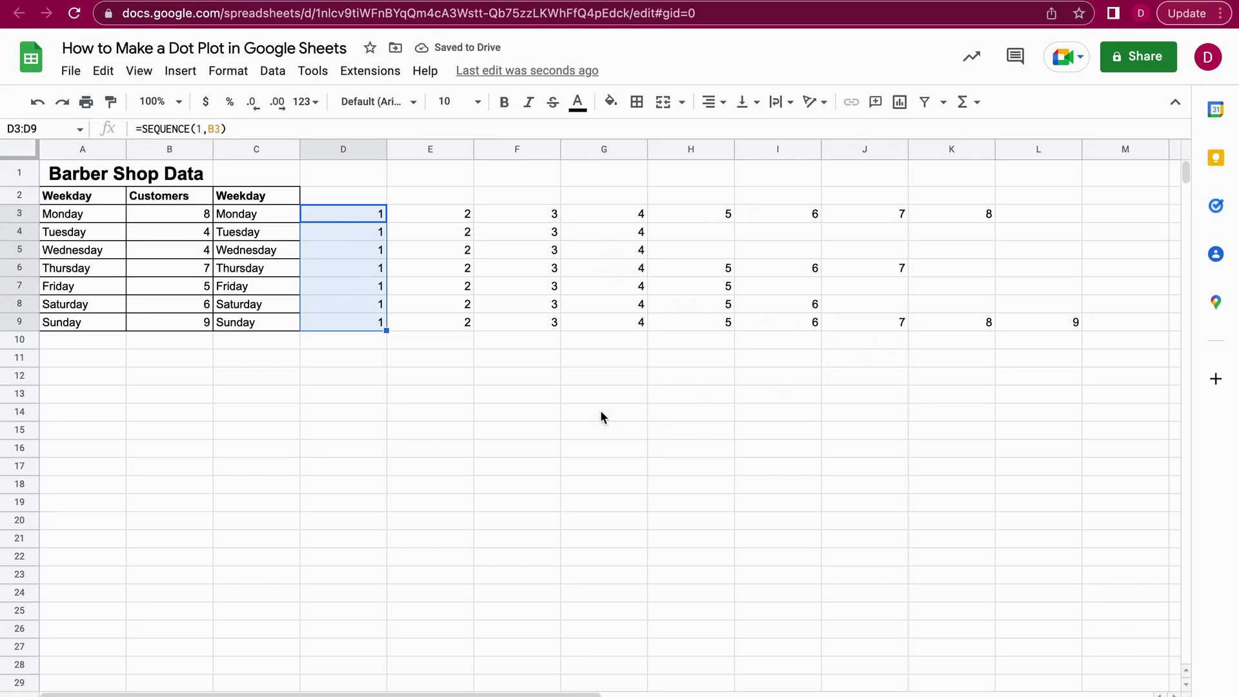
pyautogui.click(421, 382)
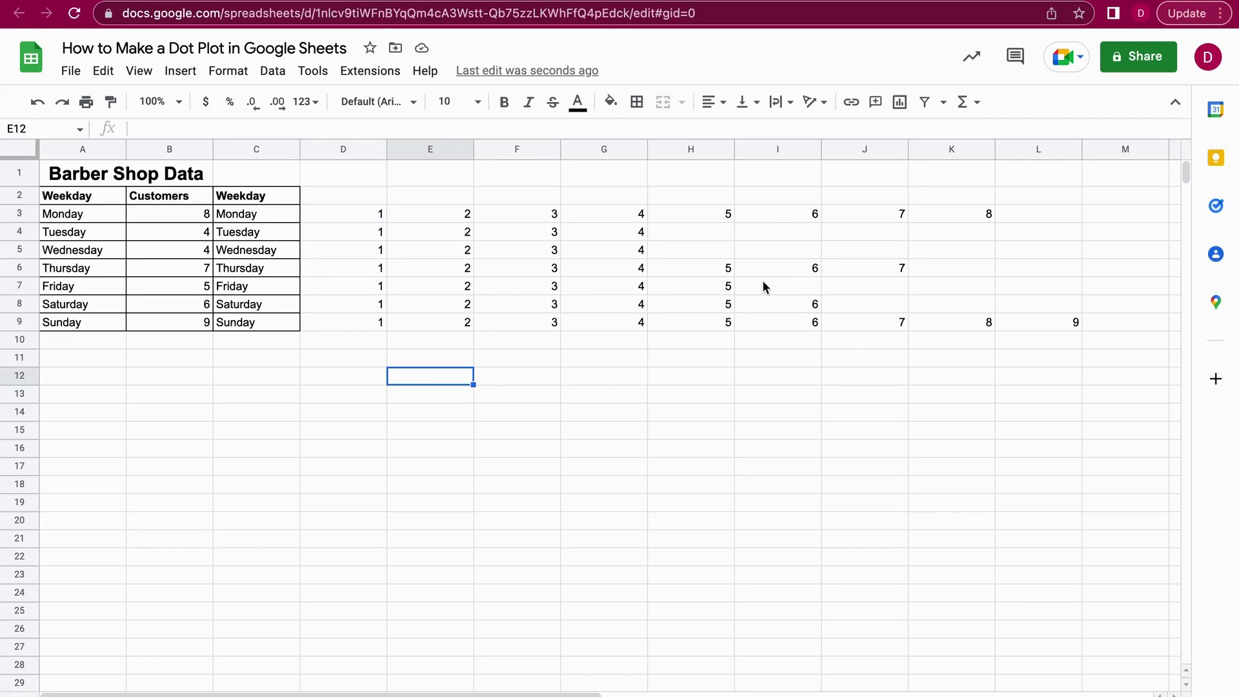
pyautogui.click(579, 381)
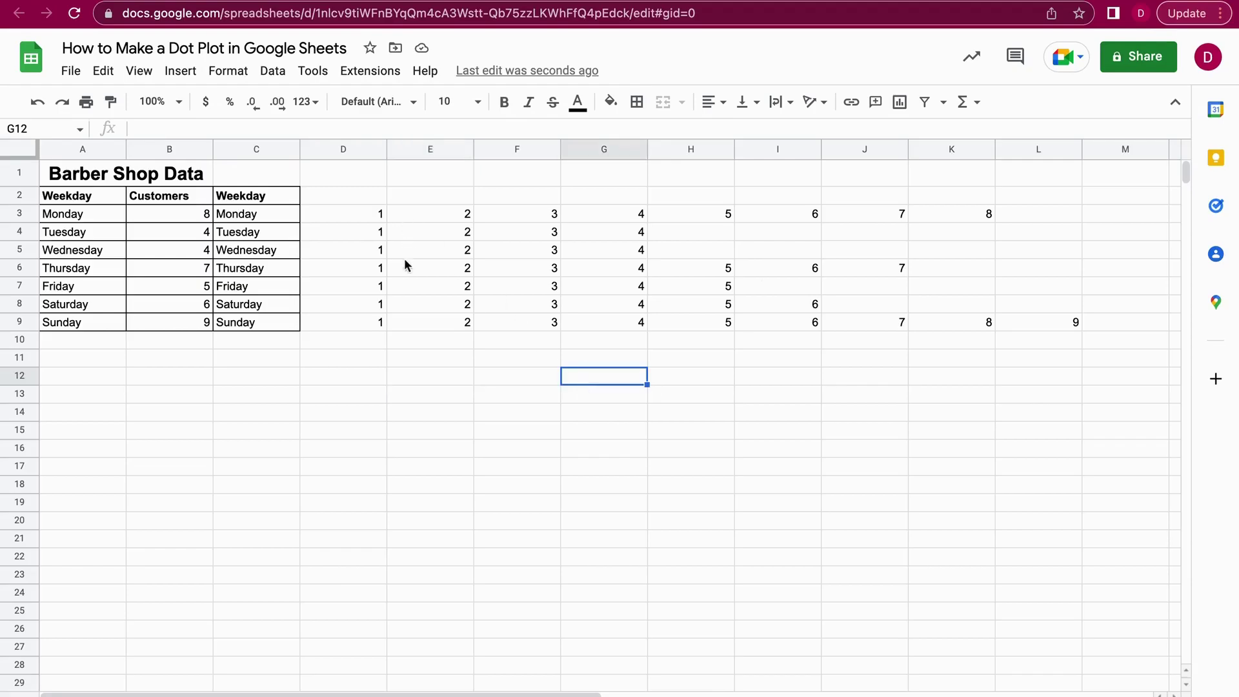
# - Insert a chart from D3:L9 and move it beside the data table
pyautogui.click(369, 215)
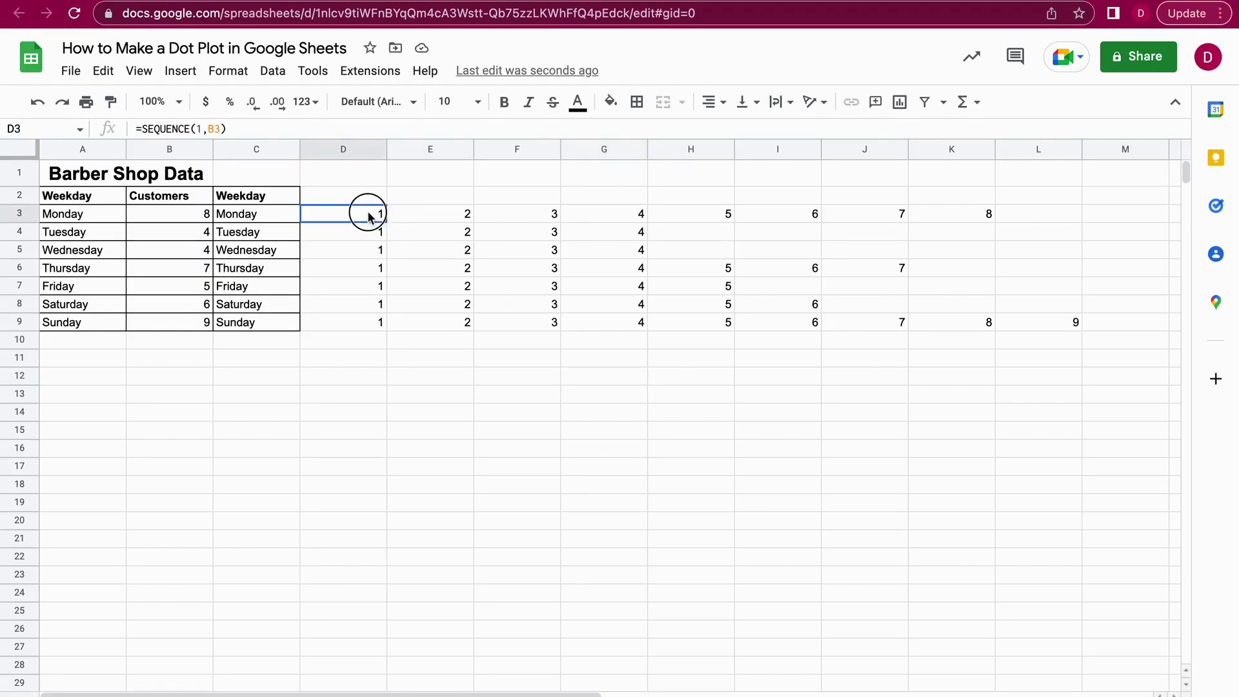
pyautogui.moveTo(369, 215); pyautogui.dragTo(1022, 334)
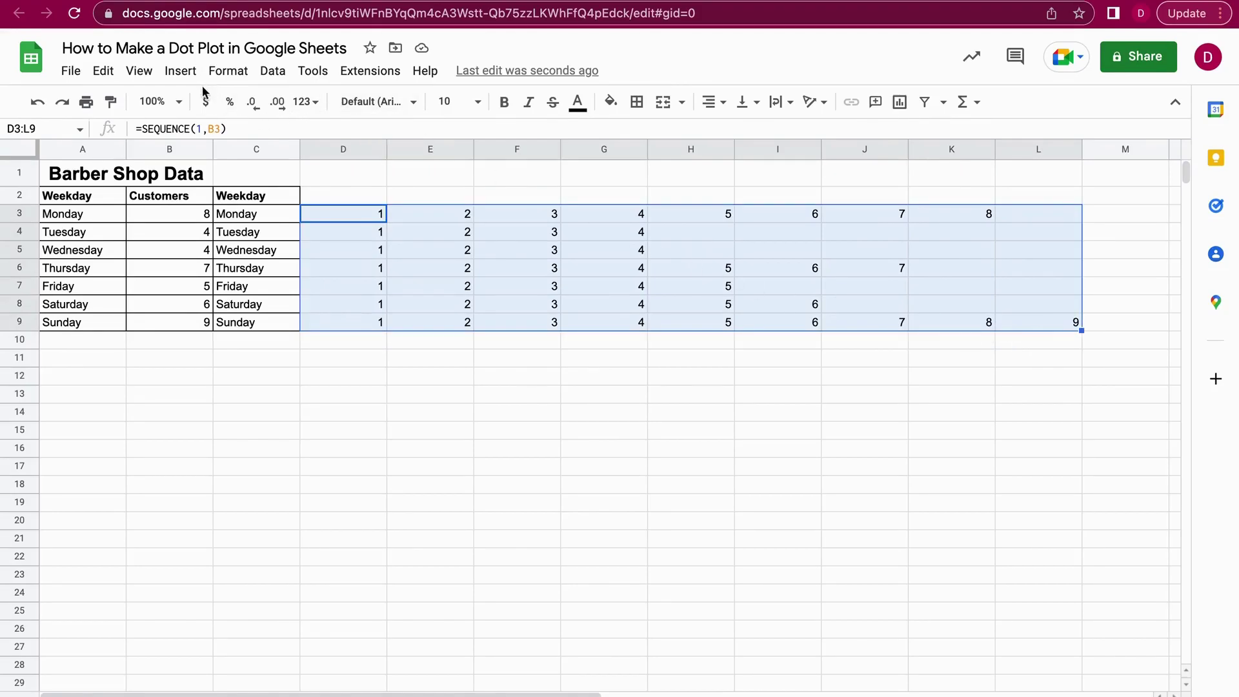
pyautogui.click(180, 71)
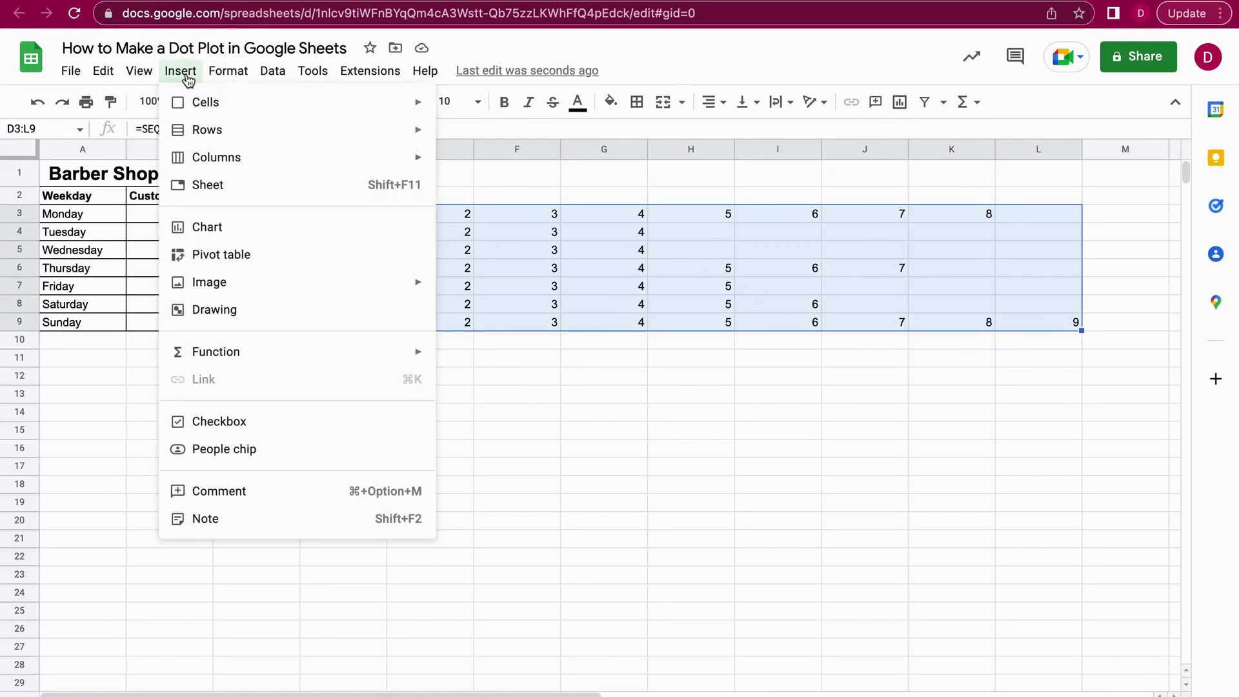
pyautogui.click(240, 228)
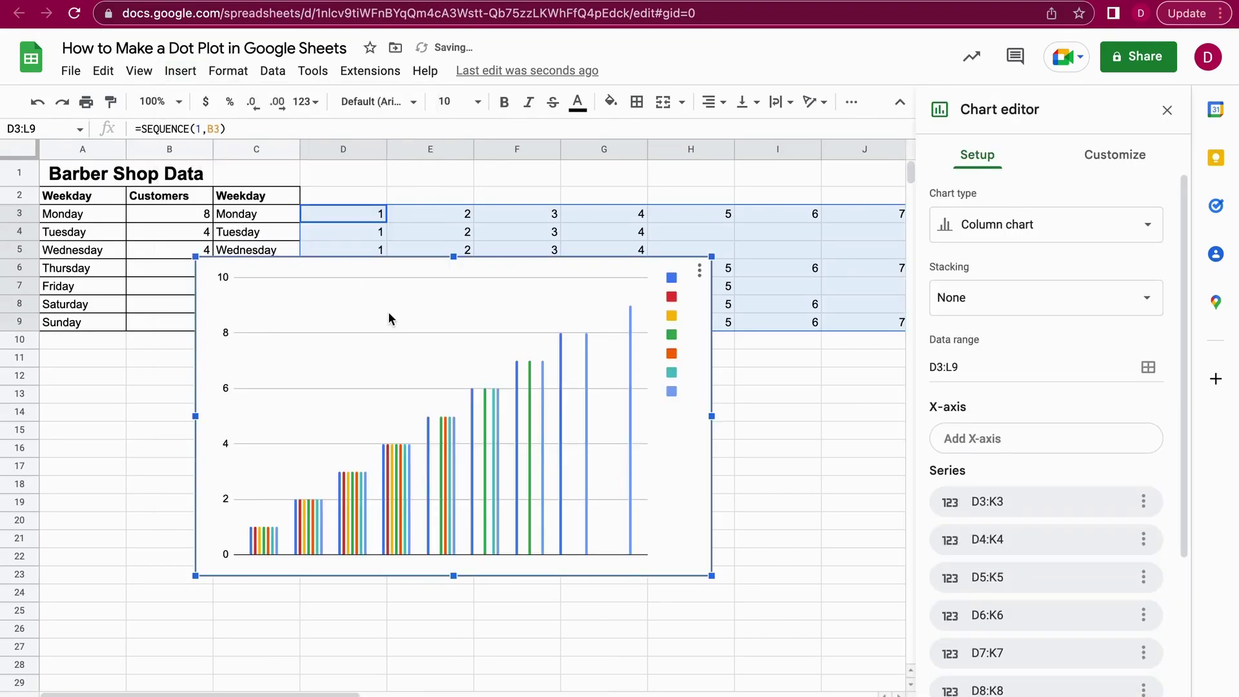
pyautogui.moveTo(378, 284); pyautogui.dragTo(509, 309)
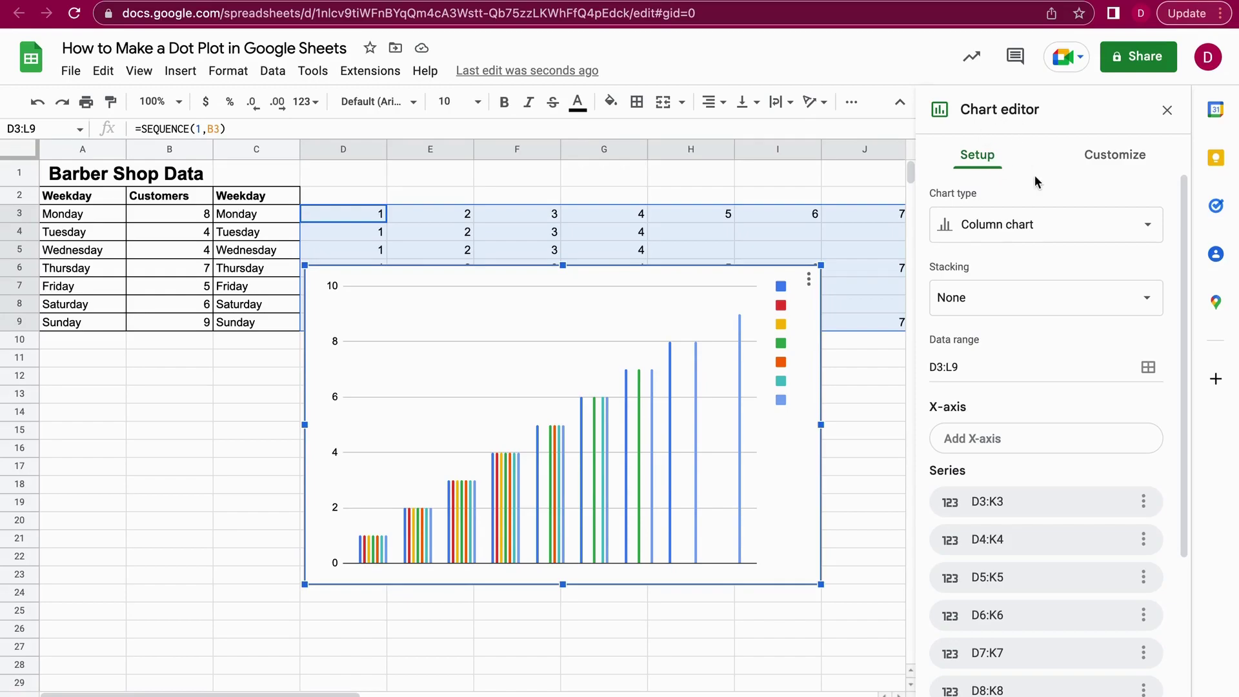
# - Change the chart type to Scatter chart
pyautogui.click(1074, 225)
pyautogui.scroll(-3, 1029, 417)
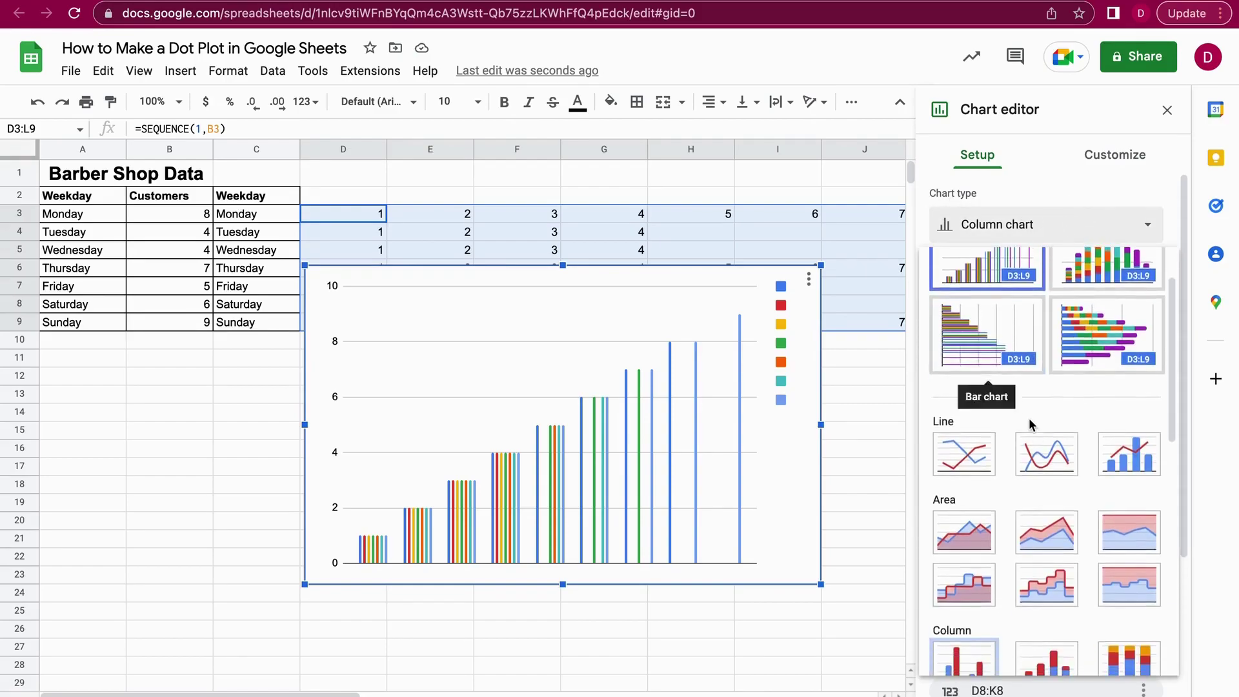
pyautogui.scroll(-2, 1031, 423)
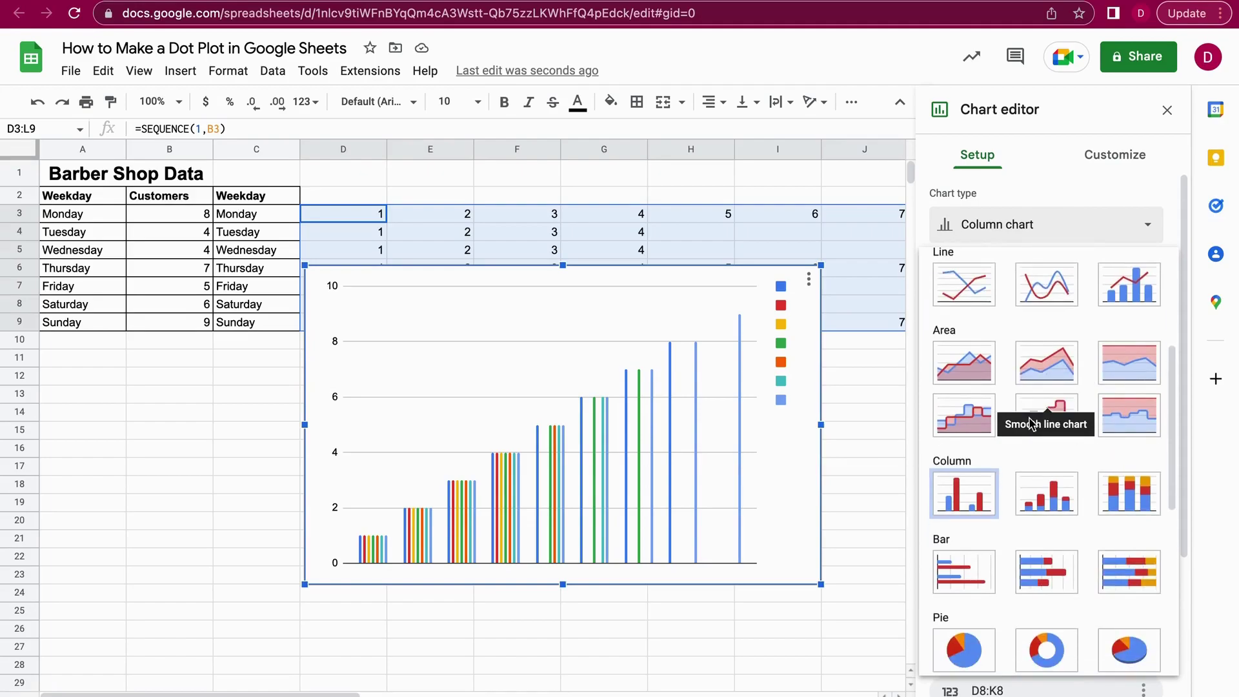
pyautogui.scroll(-4, 1091, 513)
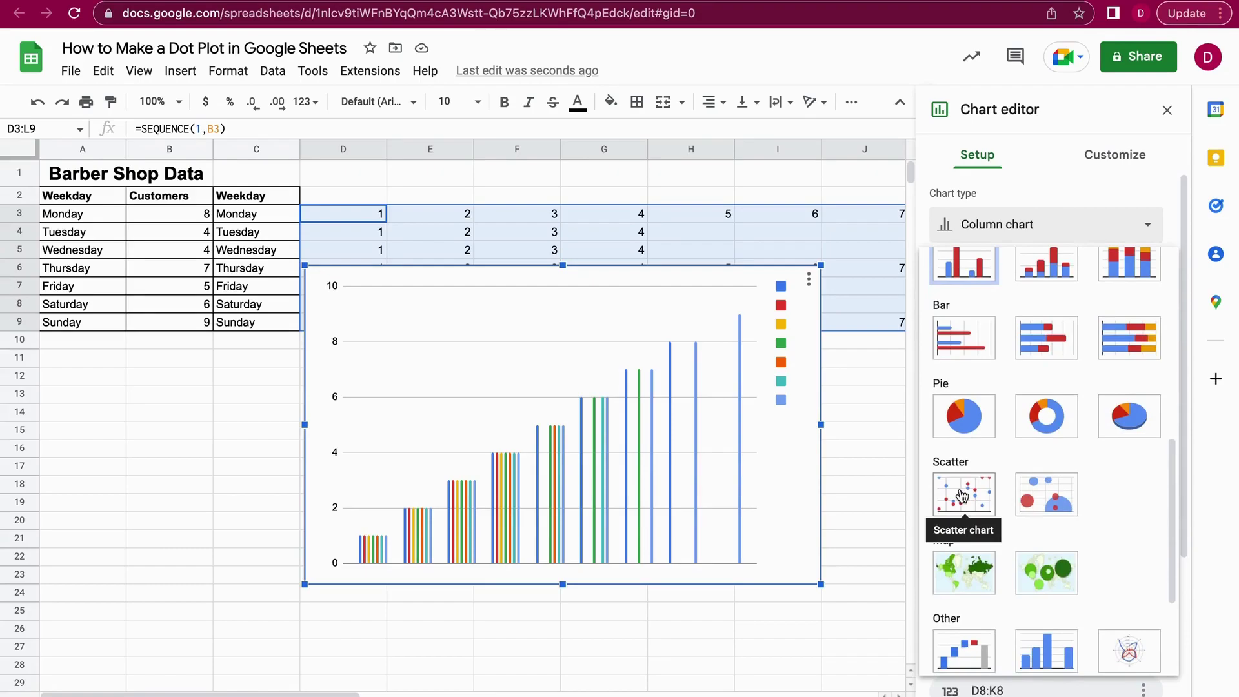
pyautogui.click(963, 496)
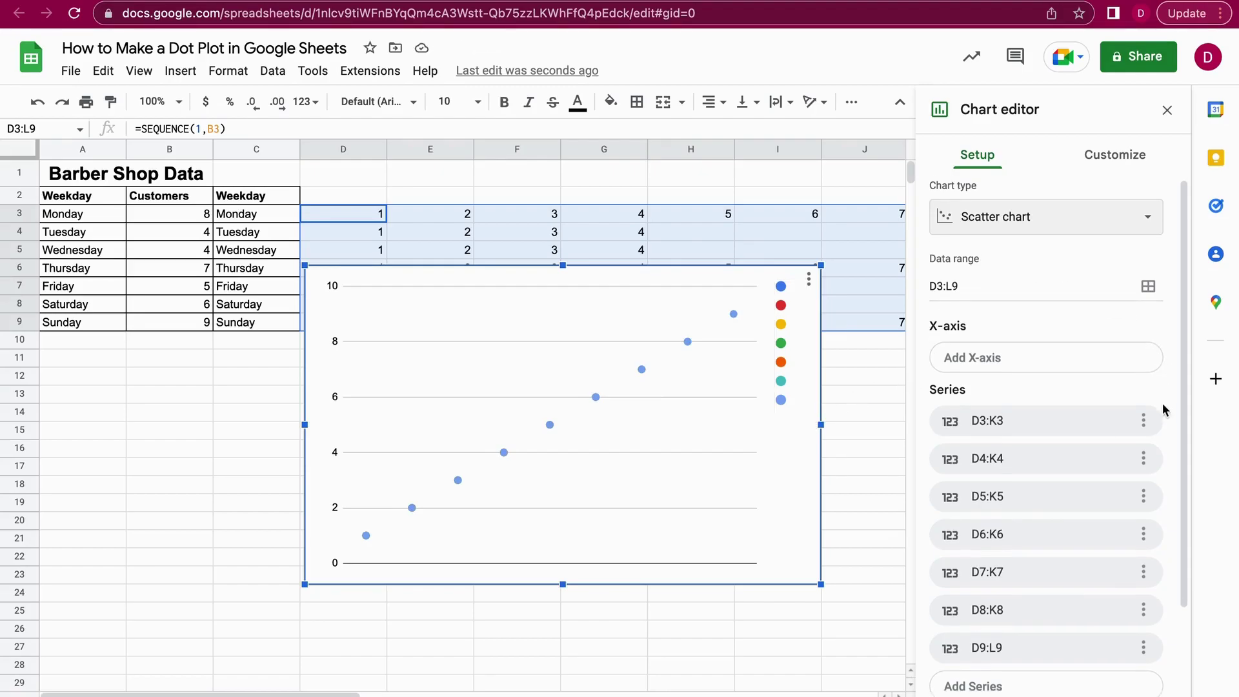
pyautogui.scroll(-3, 1163, 405)
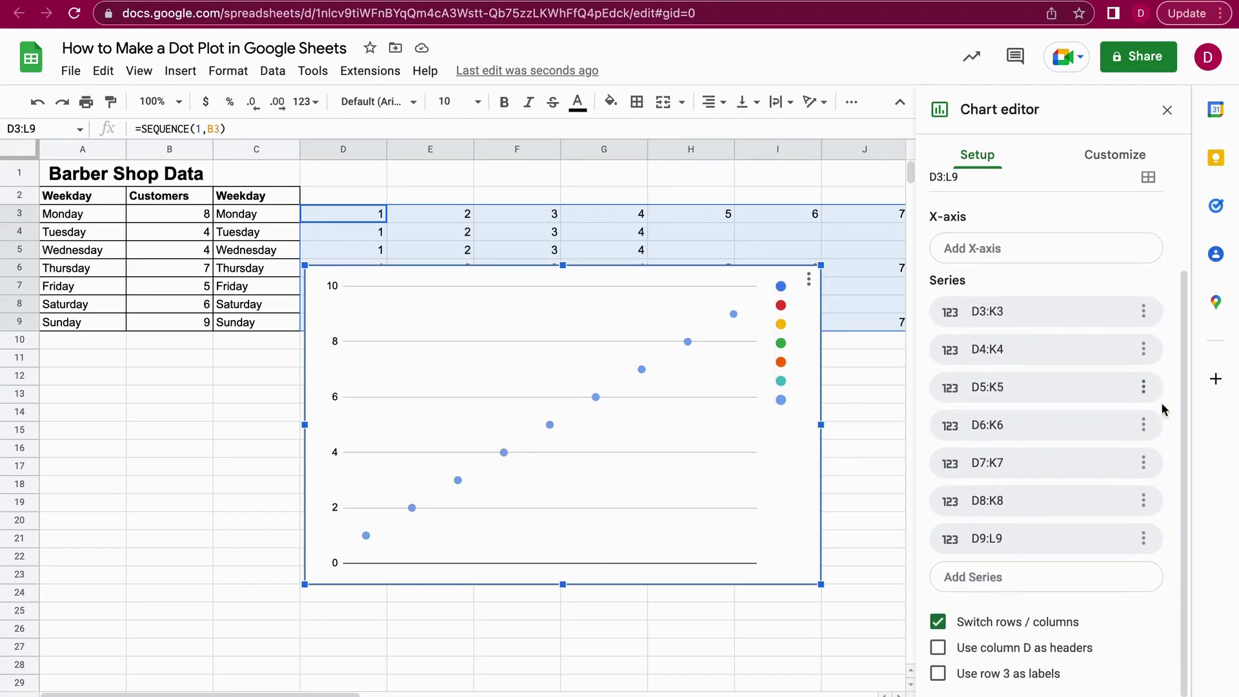
# - Uncheck Switch rows / columns so columns D through L each plot as a series
pyautogui.click(945, 623)
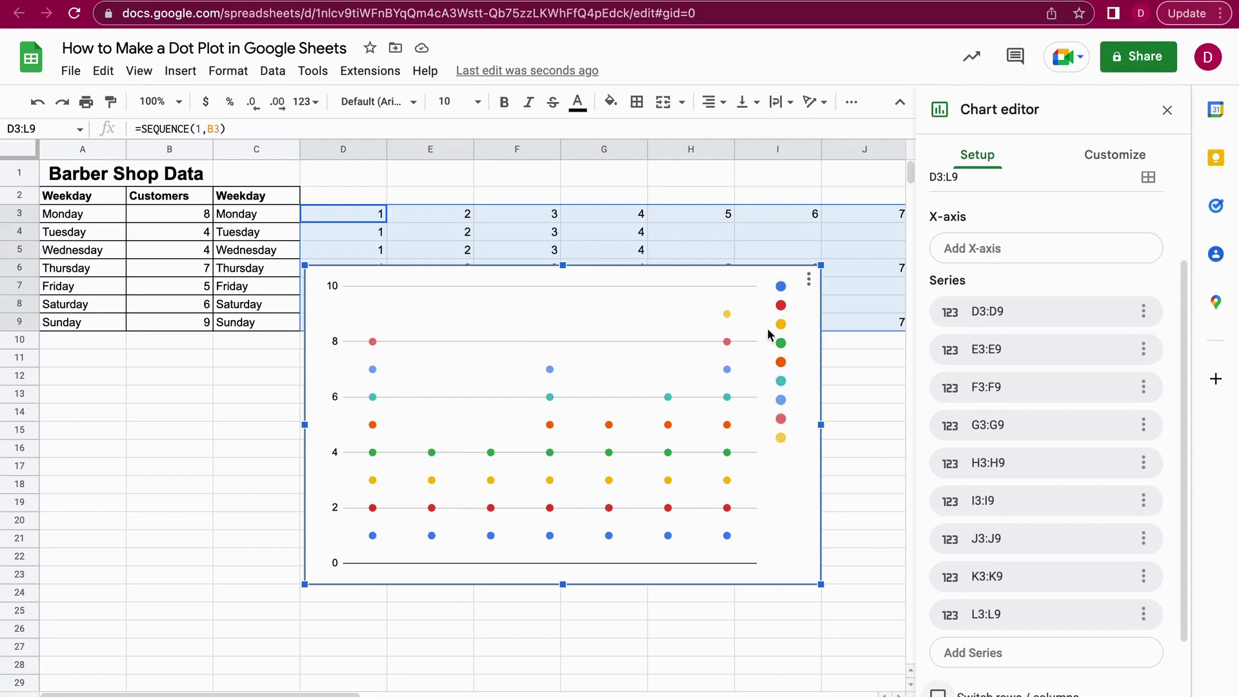
# - Delete the legend from the chart
pyautogui.click(785, 367)
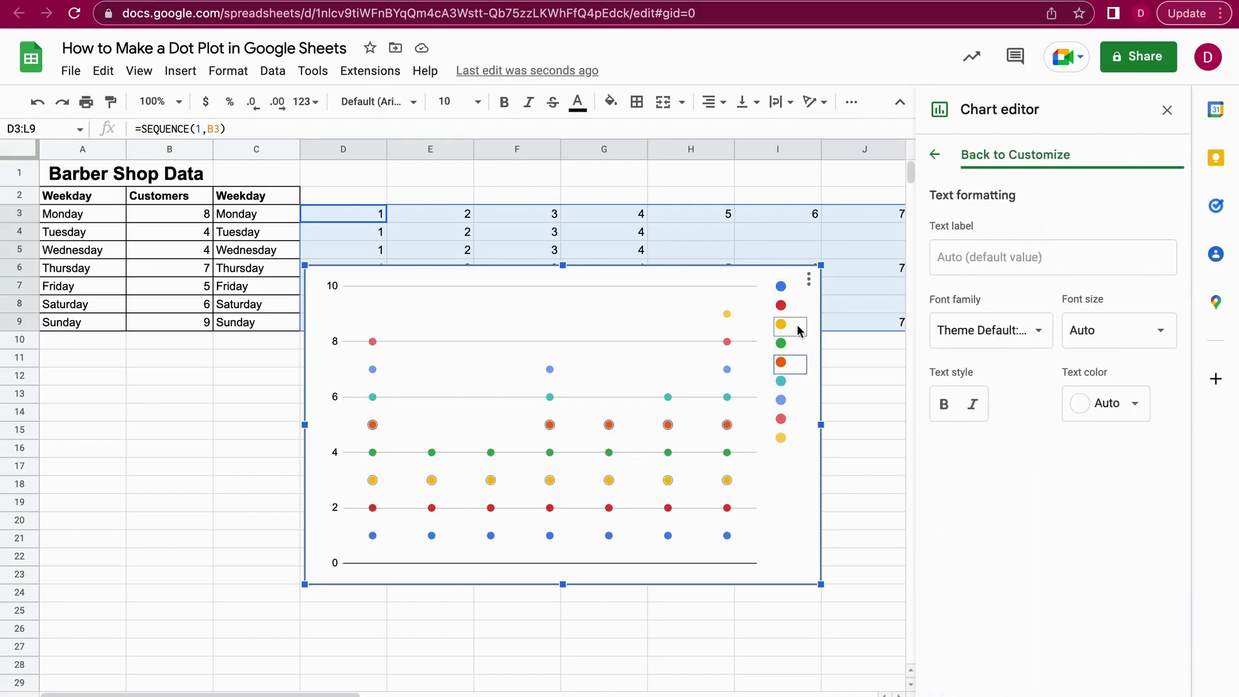
pyautogui.click(782, 286)
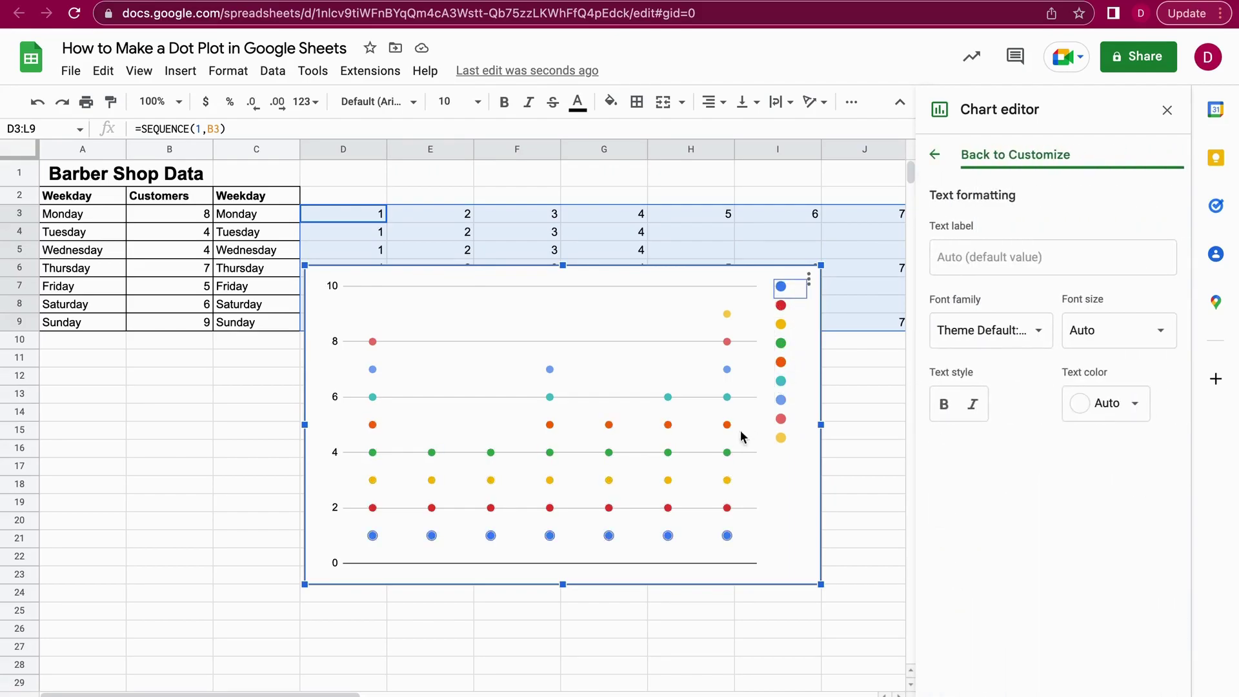
pyautogui.click(774, 525)
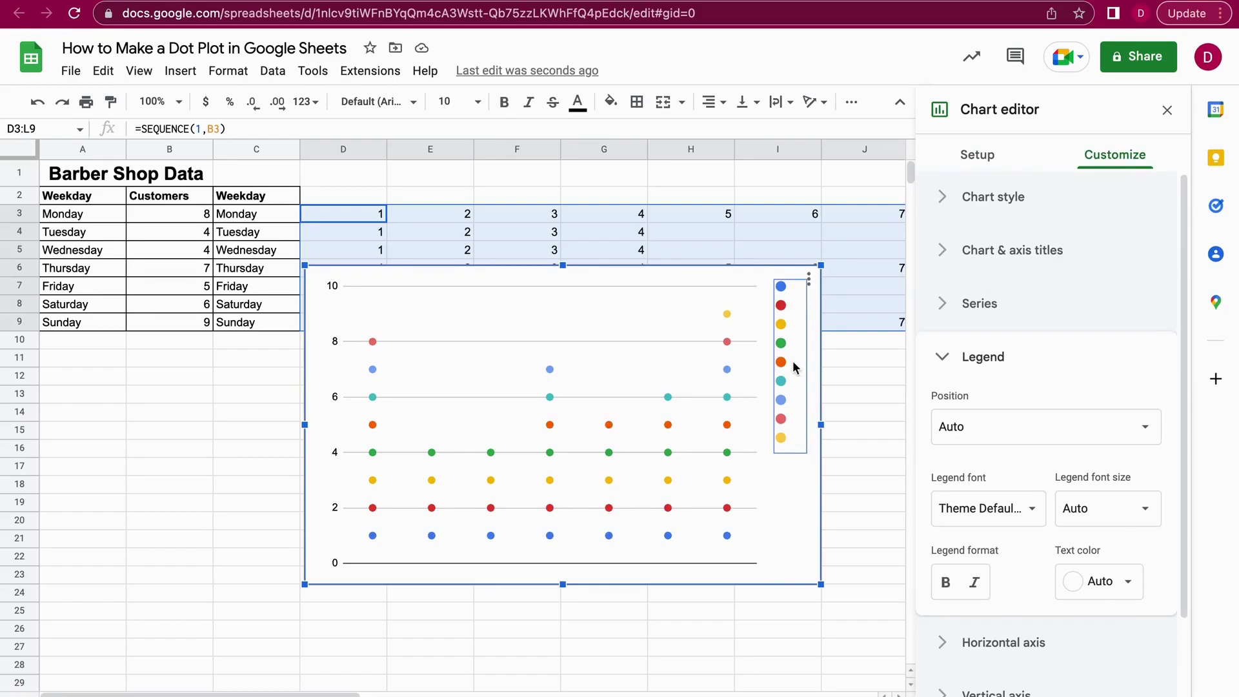
pyautogui.press('Delete')
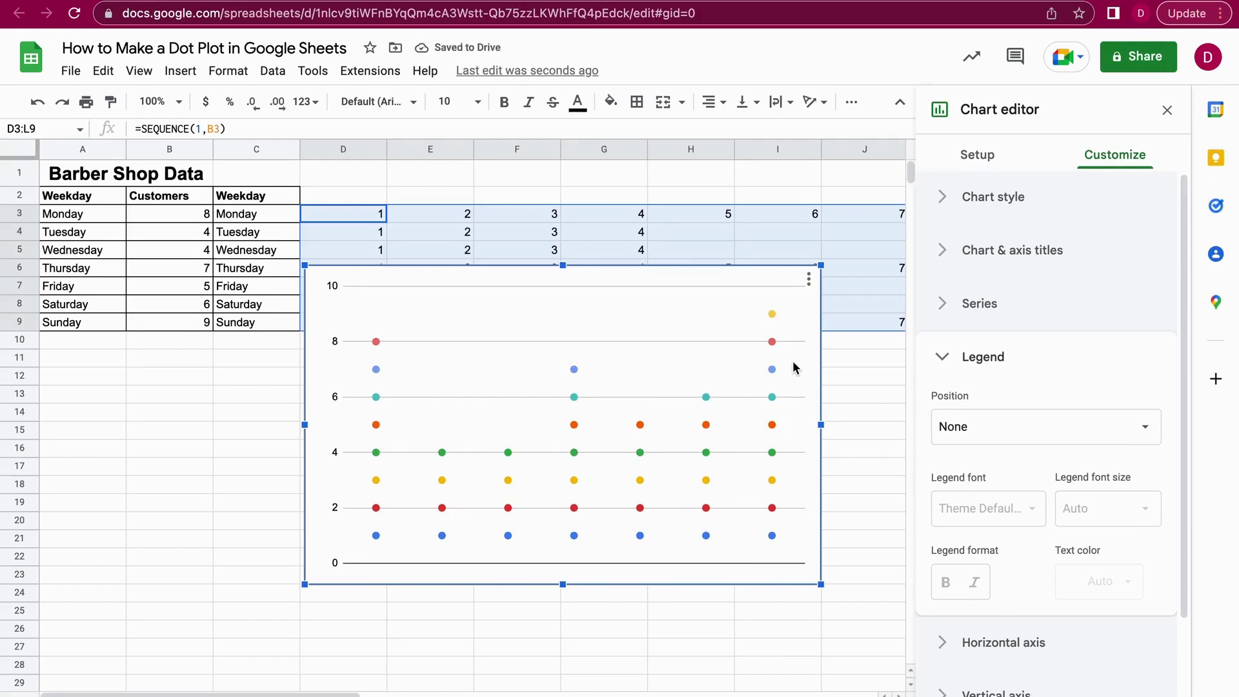
# - Select the plot area and bring up the vertical axis Gridlines and ticks settings
pyautogui.click(638, 353)
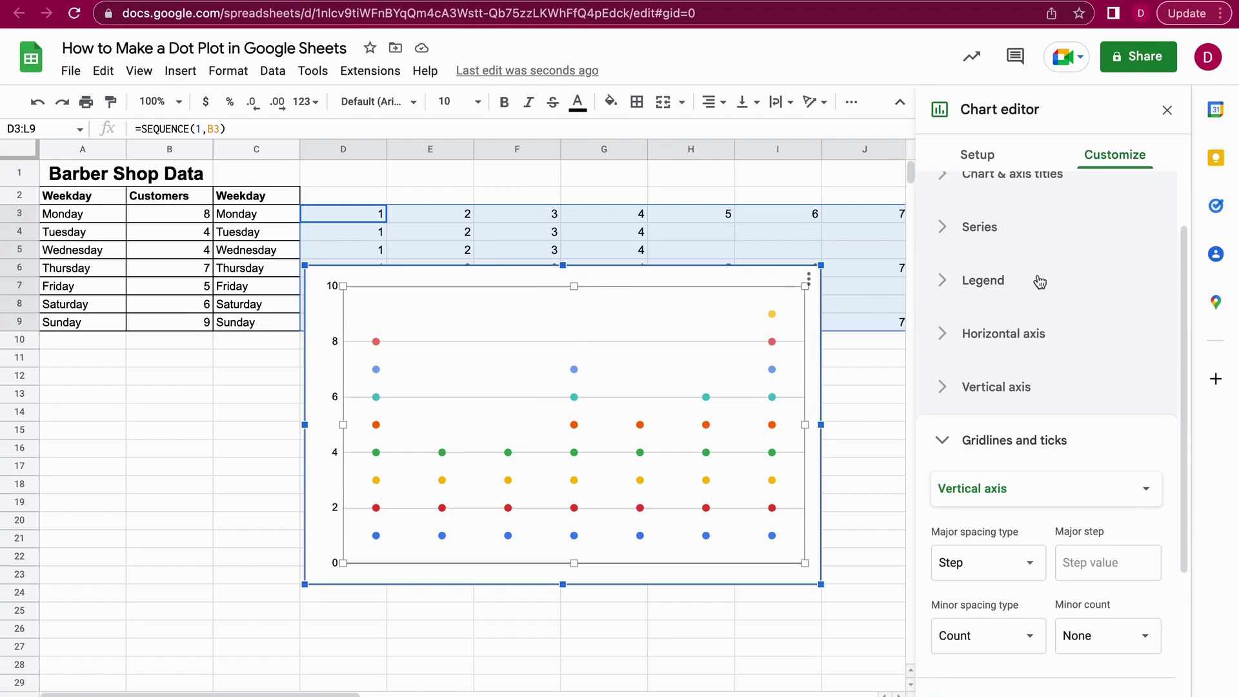
pyautogui.scroll(2, 1018, 247)
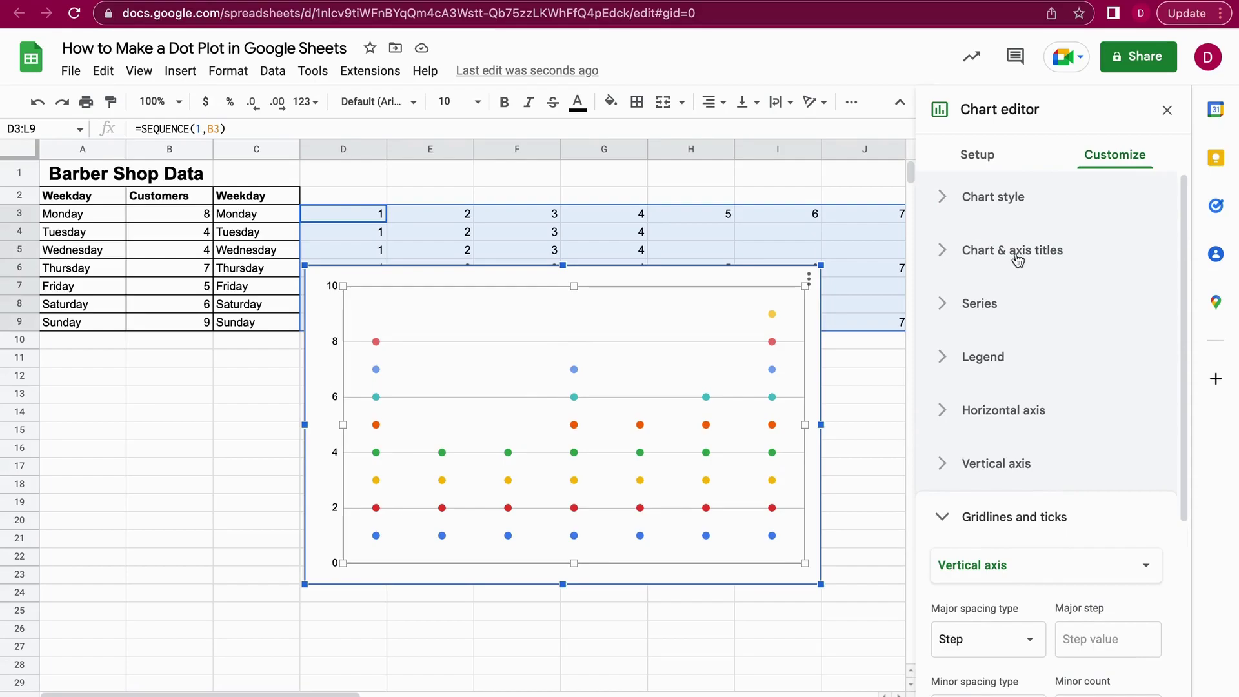
pyautogui.scroll(-1, 1054, 399)
pyautogui.scroll(-5, 1054, 399)
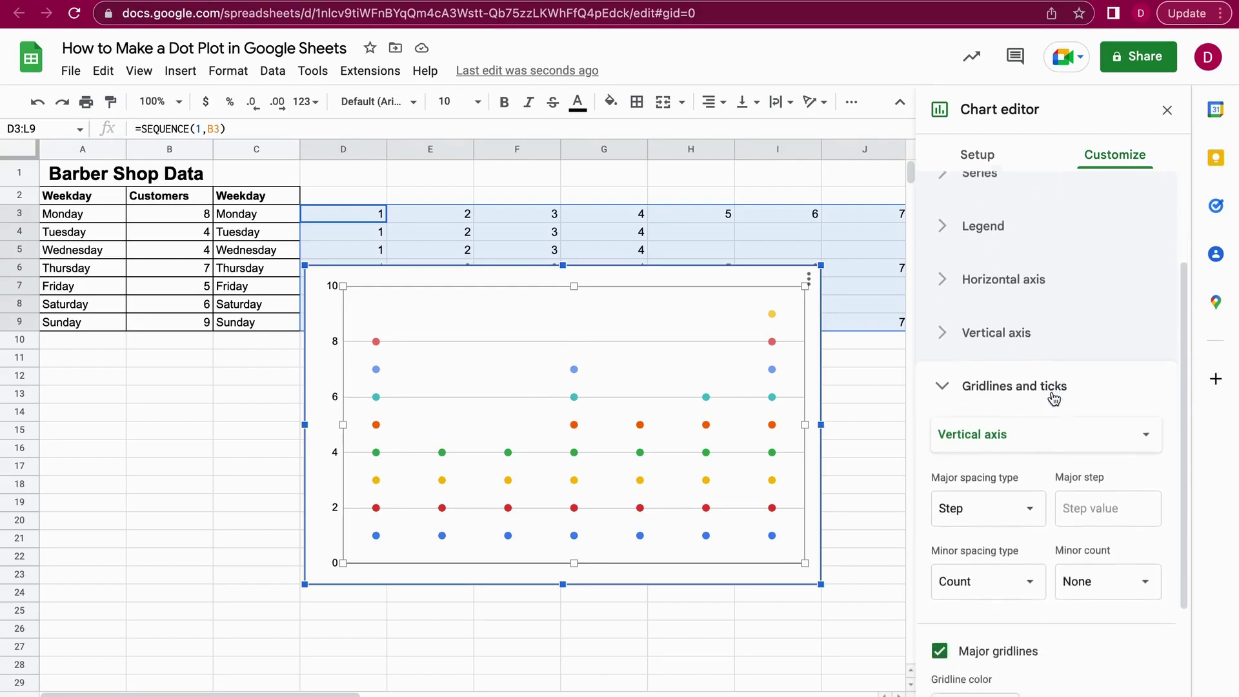
pyautogui.scroll(3, 1054, 399)
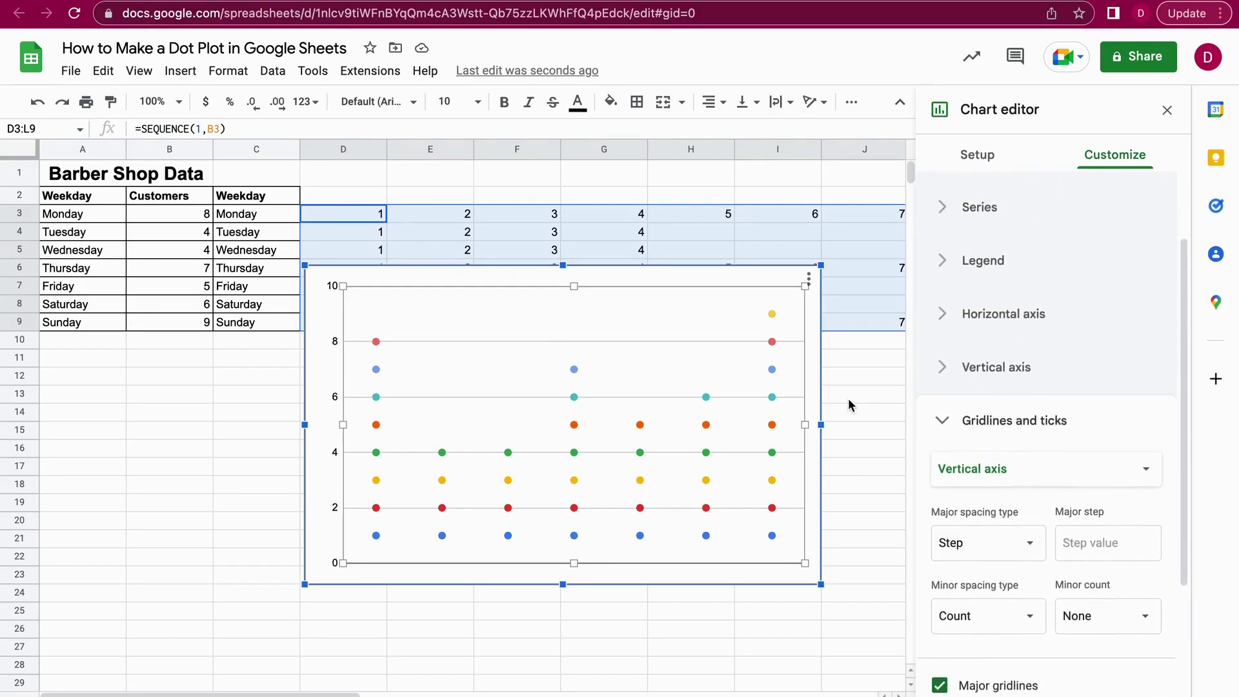
# - Set the point size to 14px for all series
pyautogui.click(771, 316)
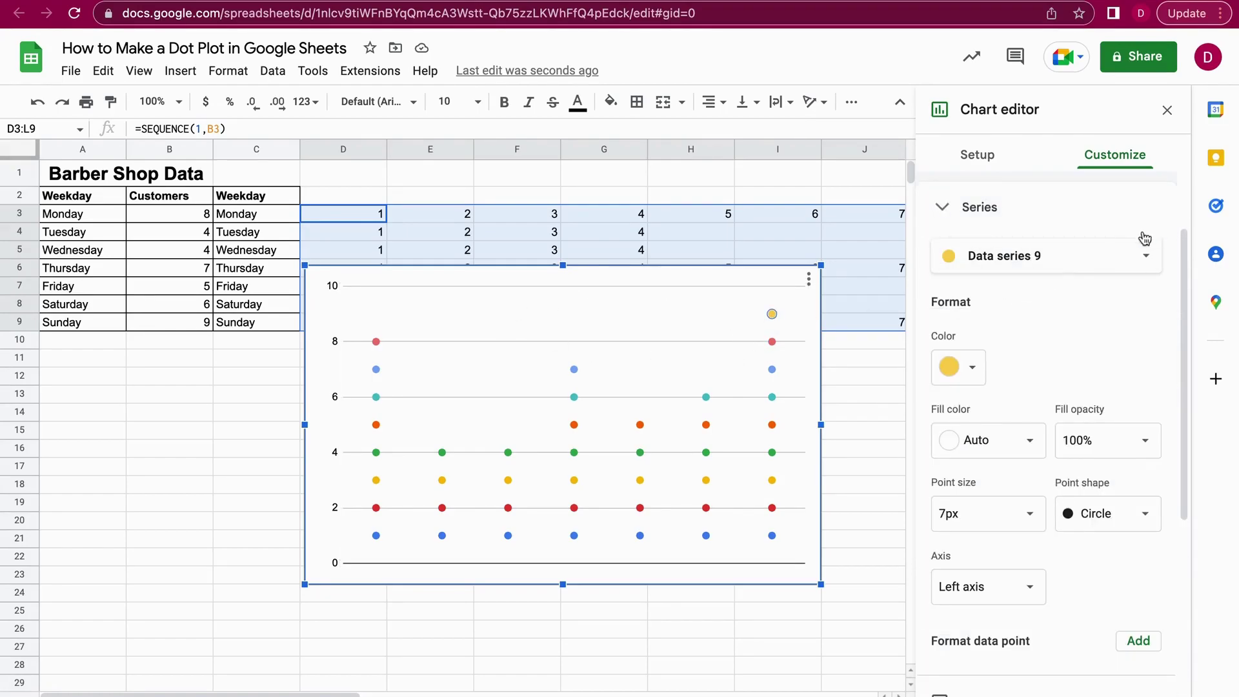
pyautogui.click(1144, 253)
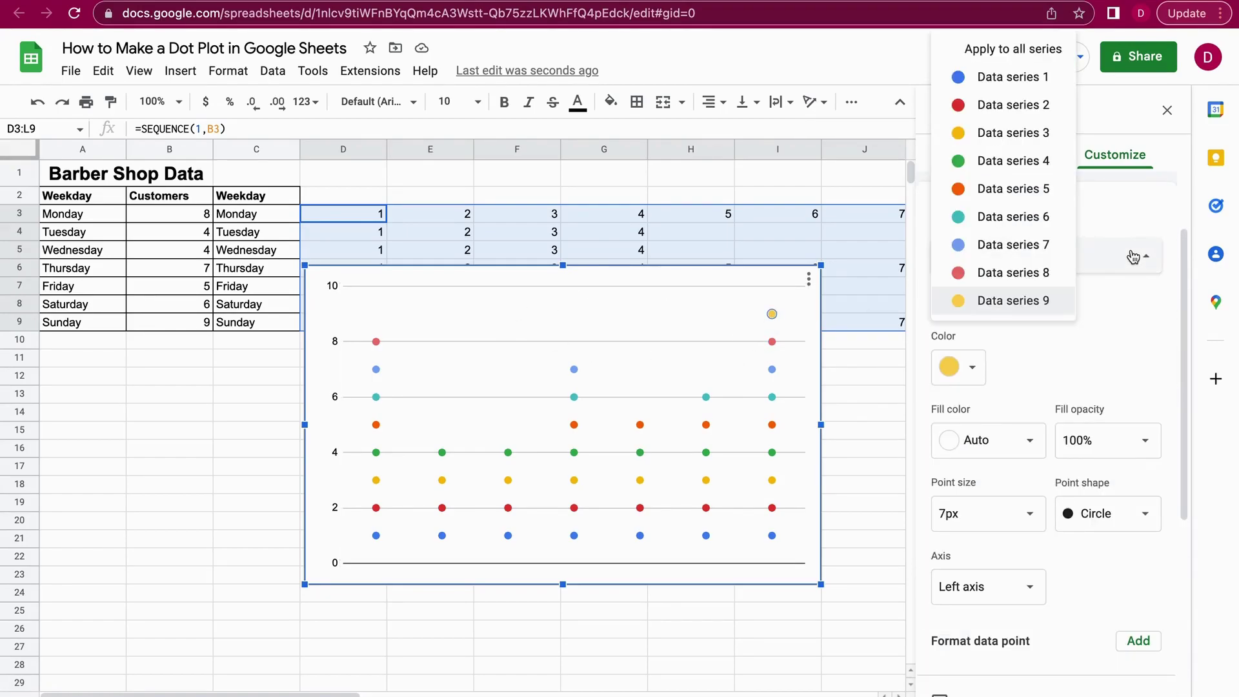
pyautogui.click(1020, 63)
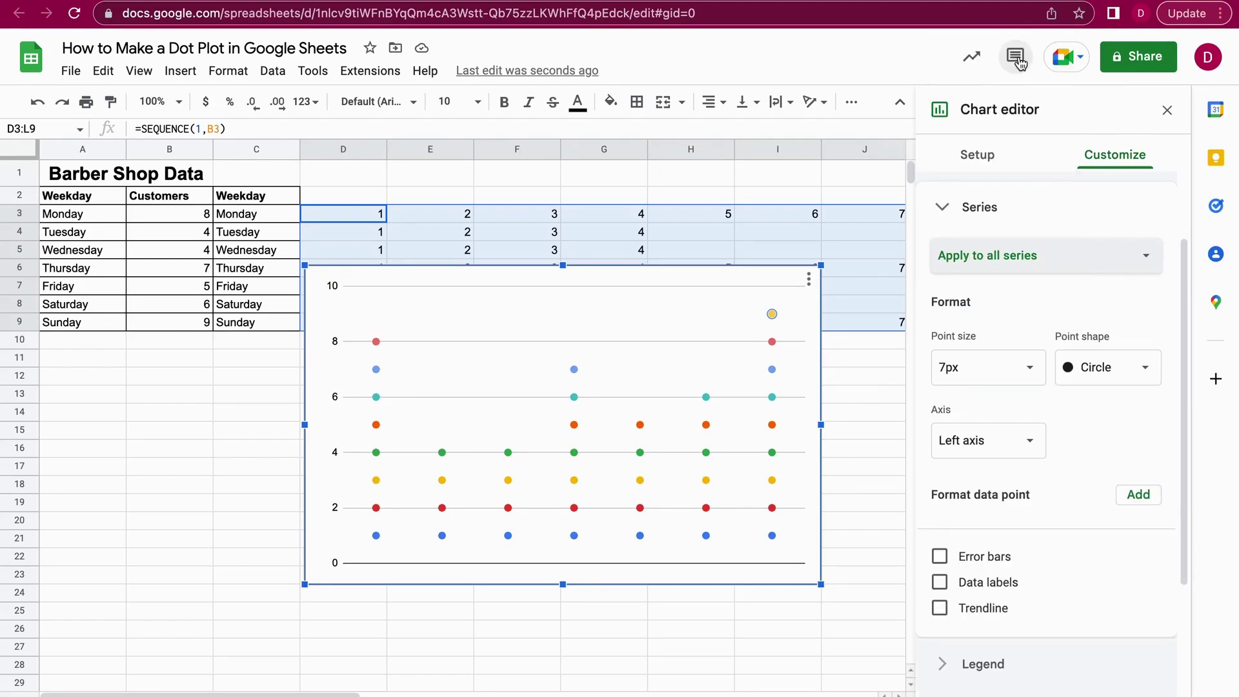
pyautogui.click(1012, 360)
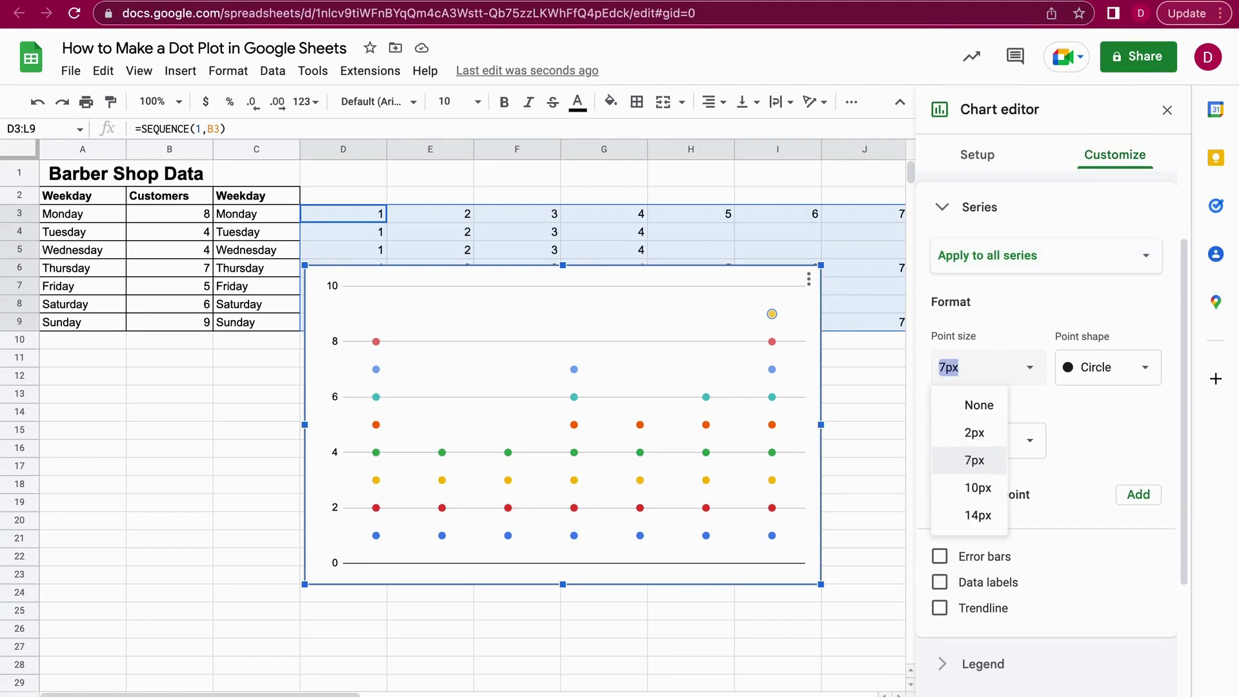
pyautogui.click(976, 515)
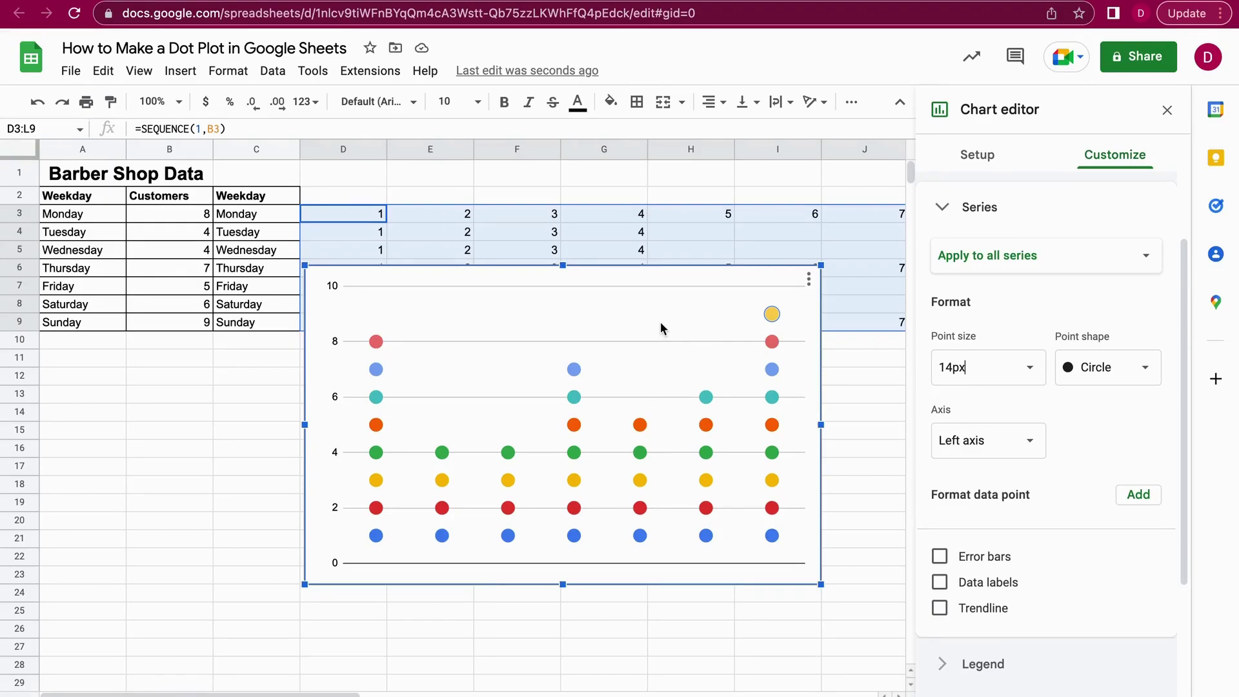
pyautogui.click(944, 208)
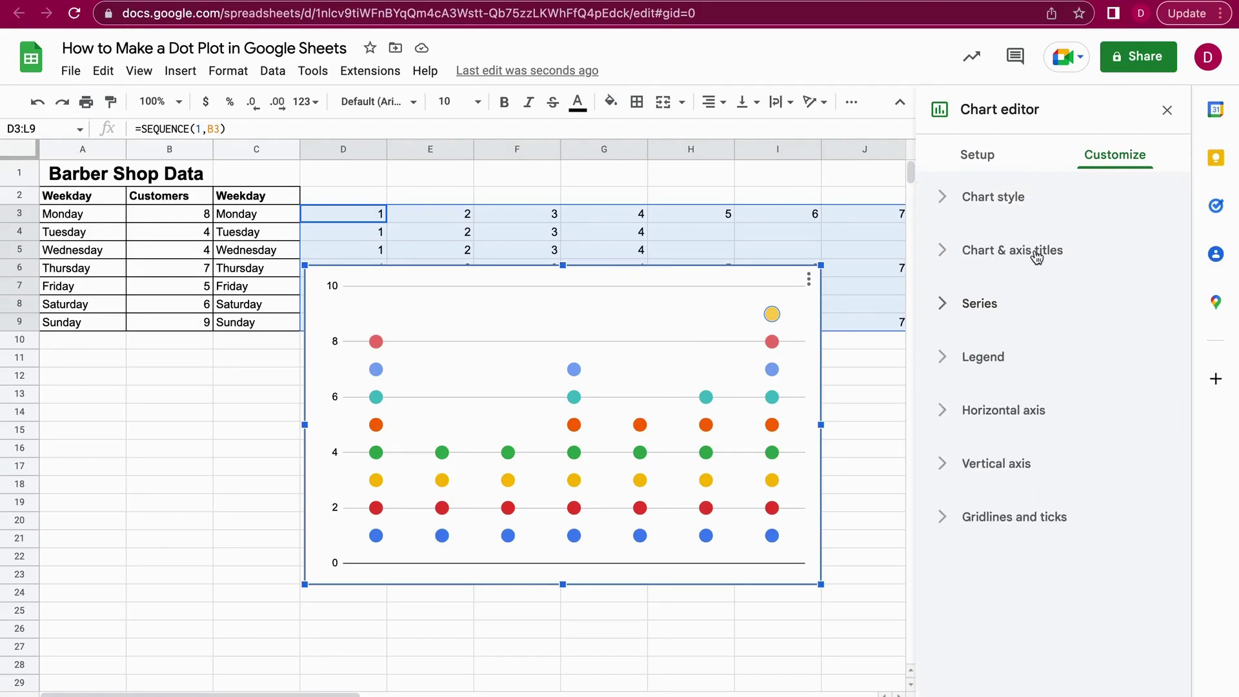
# - Enter 'Dot Plot' as the chart title under Chart & axis titles
pyautogui.click(946, 259)
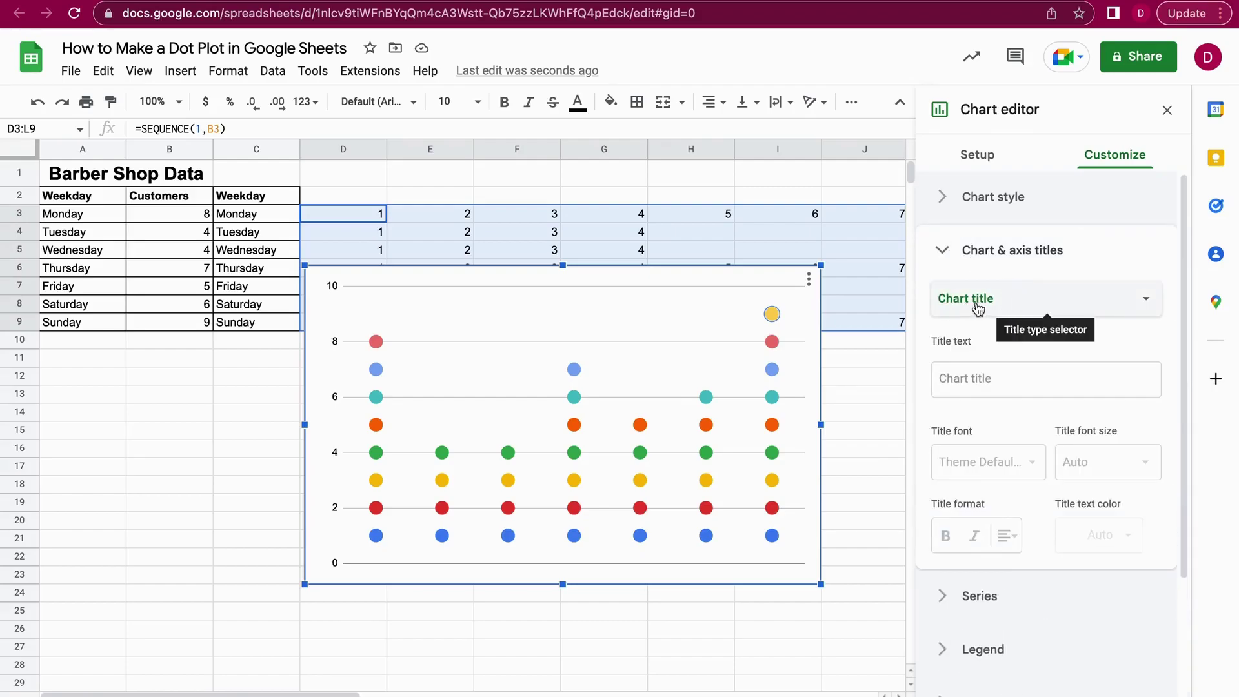
pyautogui.click(980, 379)
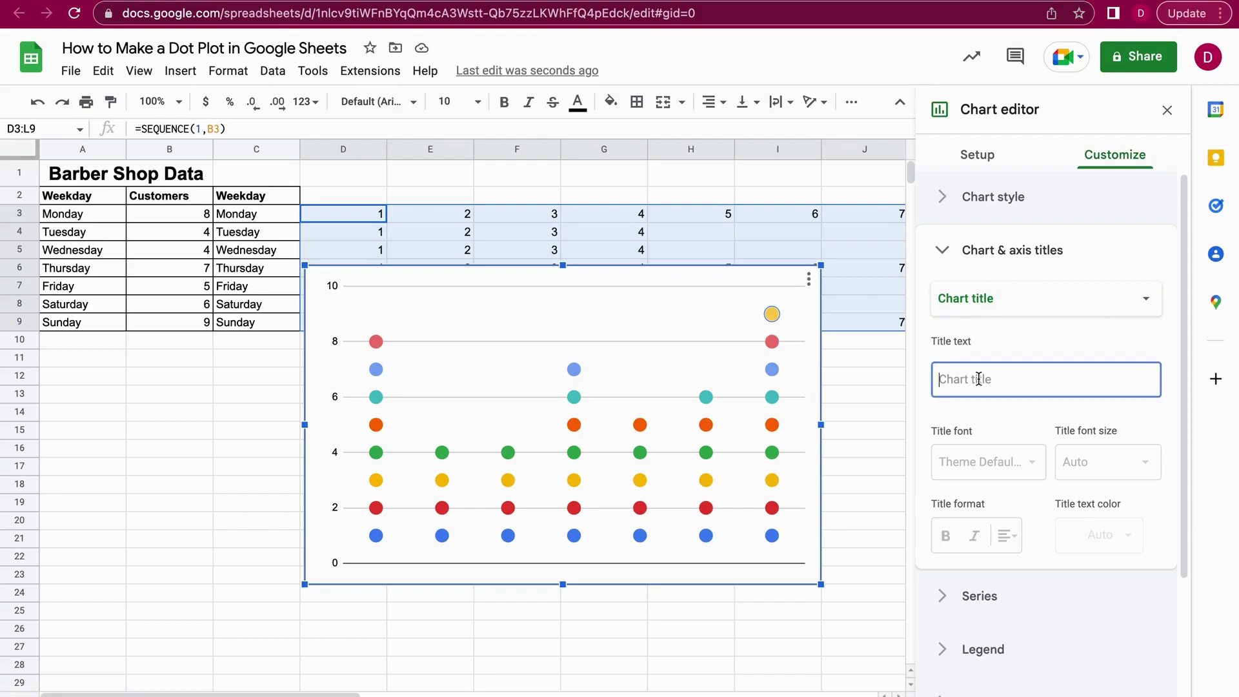
pyautogui.write('Dot Plot')
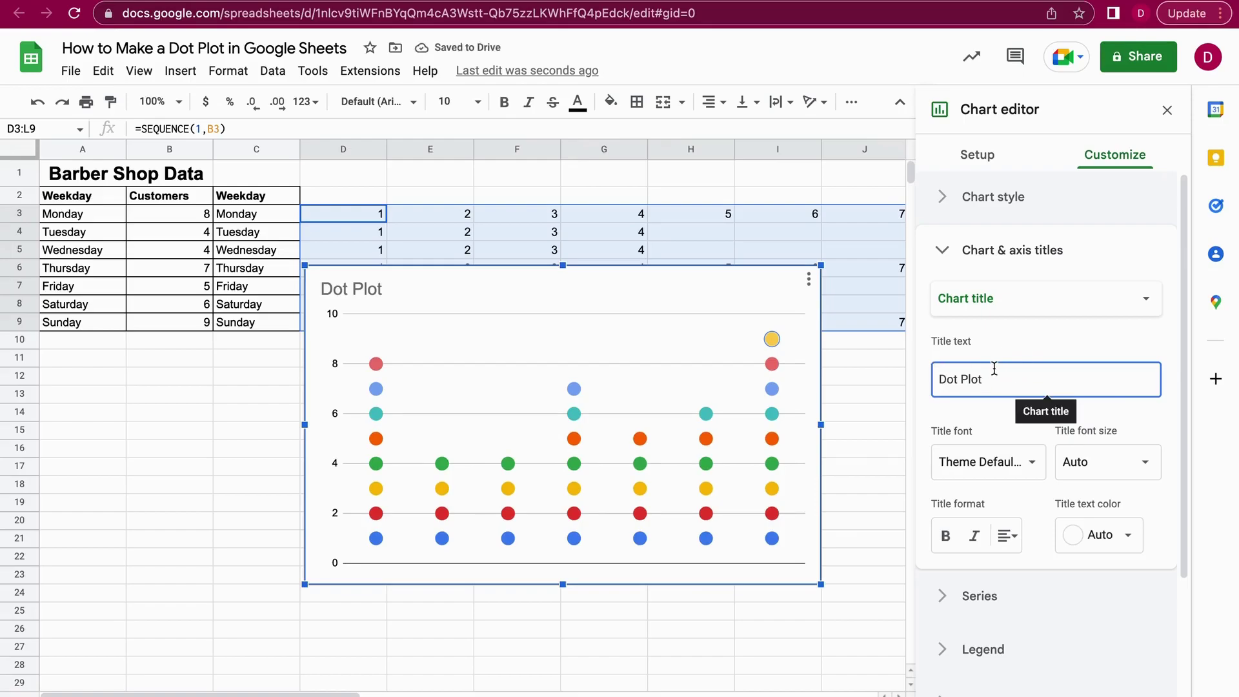
# - Set the horizontal axis title to 'Weekdays'
pyautogui.click(1078, 305)
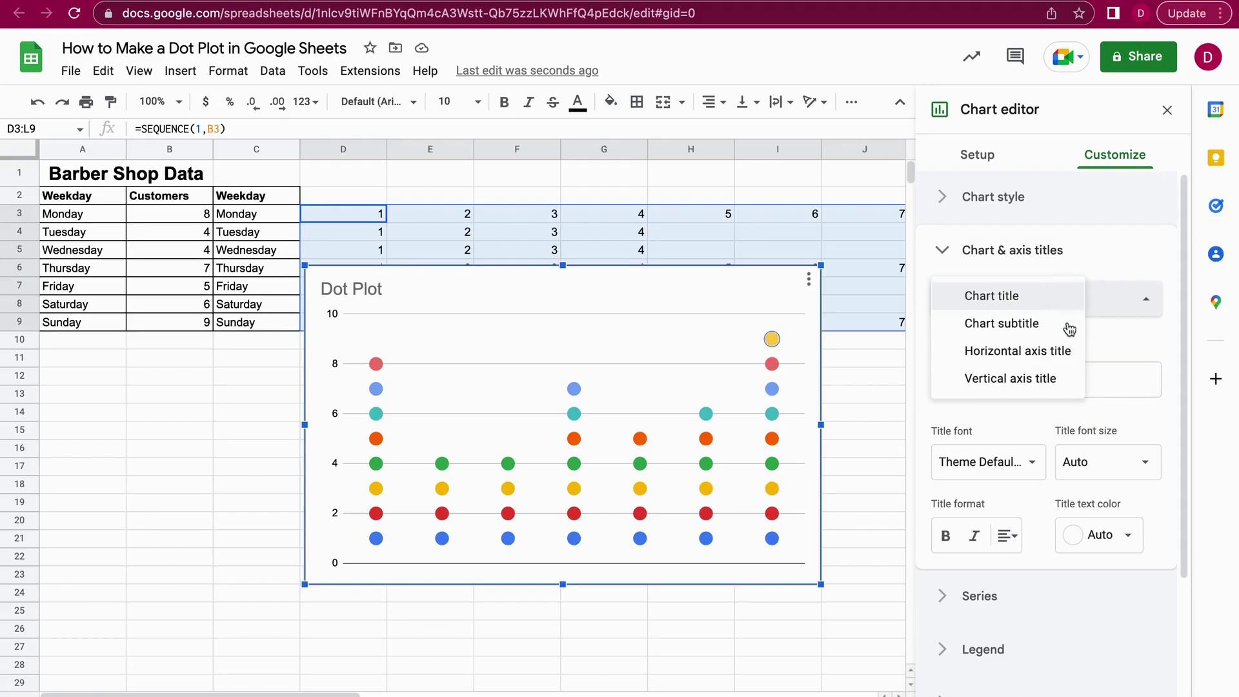
pyautogui.click(1023, 352)
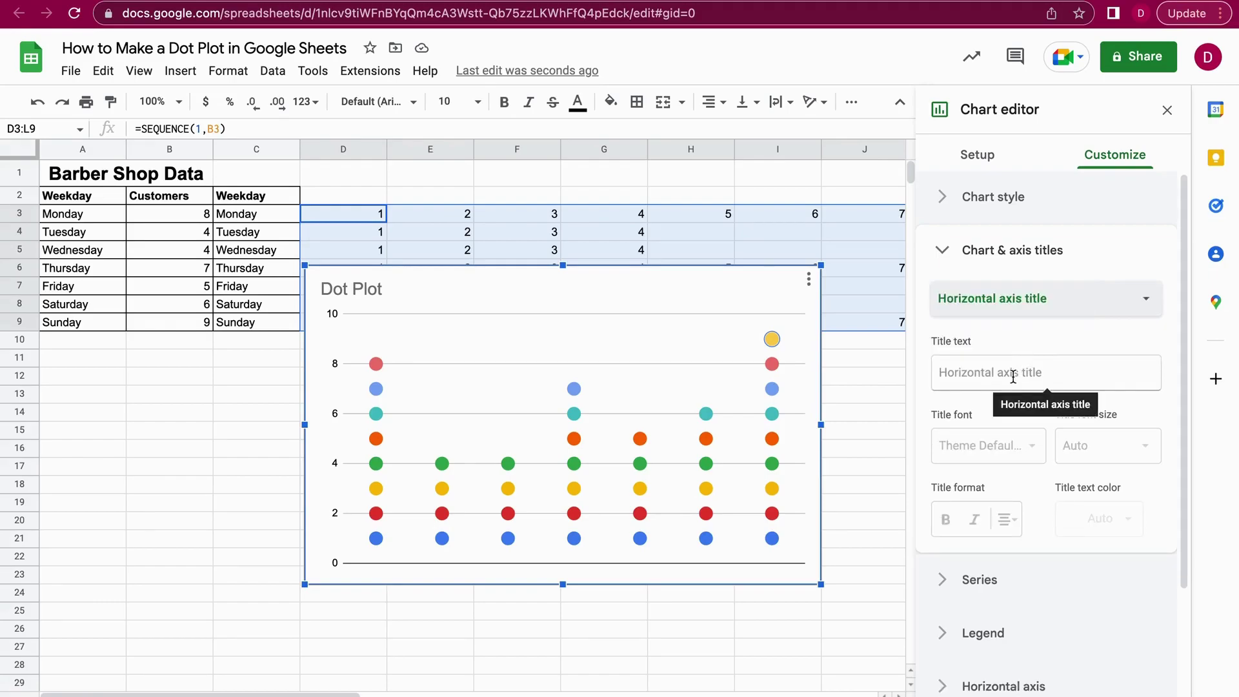
pyautogui.click(1013, 377)
pyautogui.write('Cu')
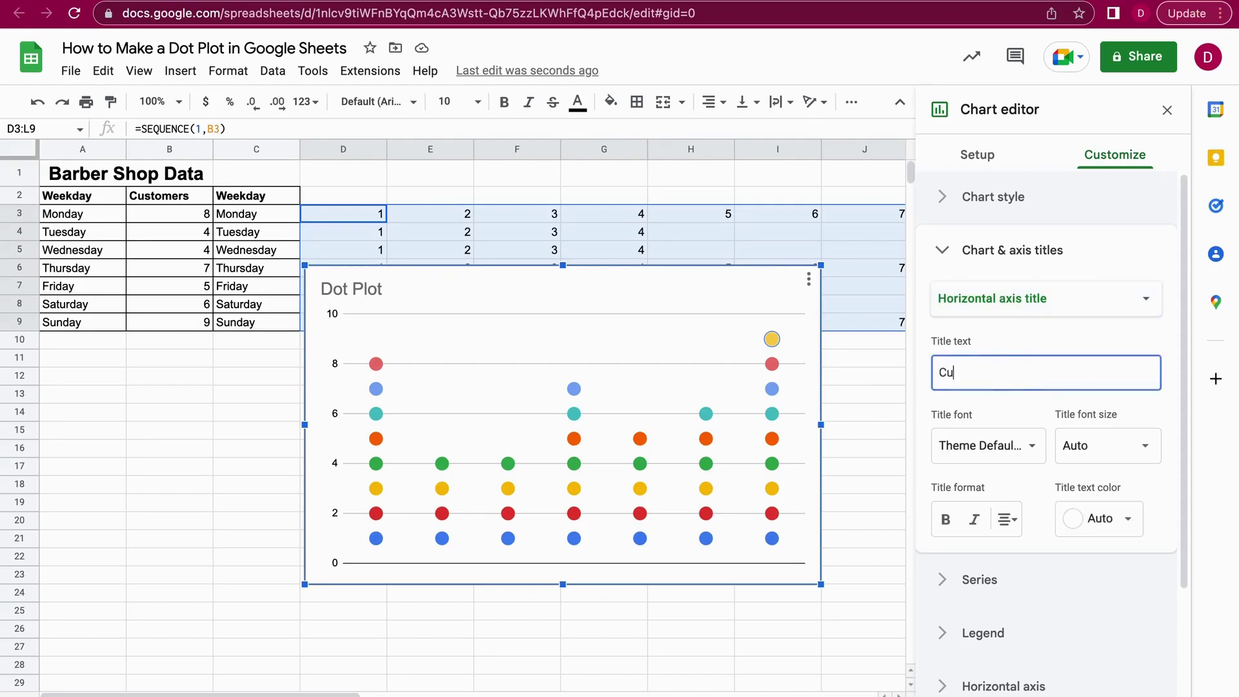
pyautogui.write('st')
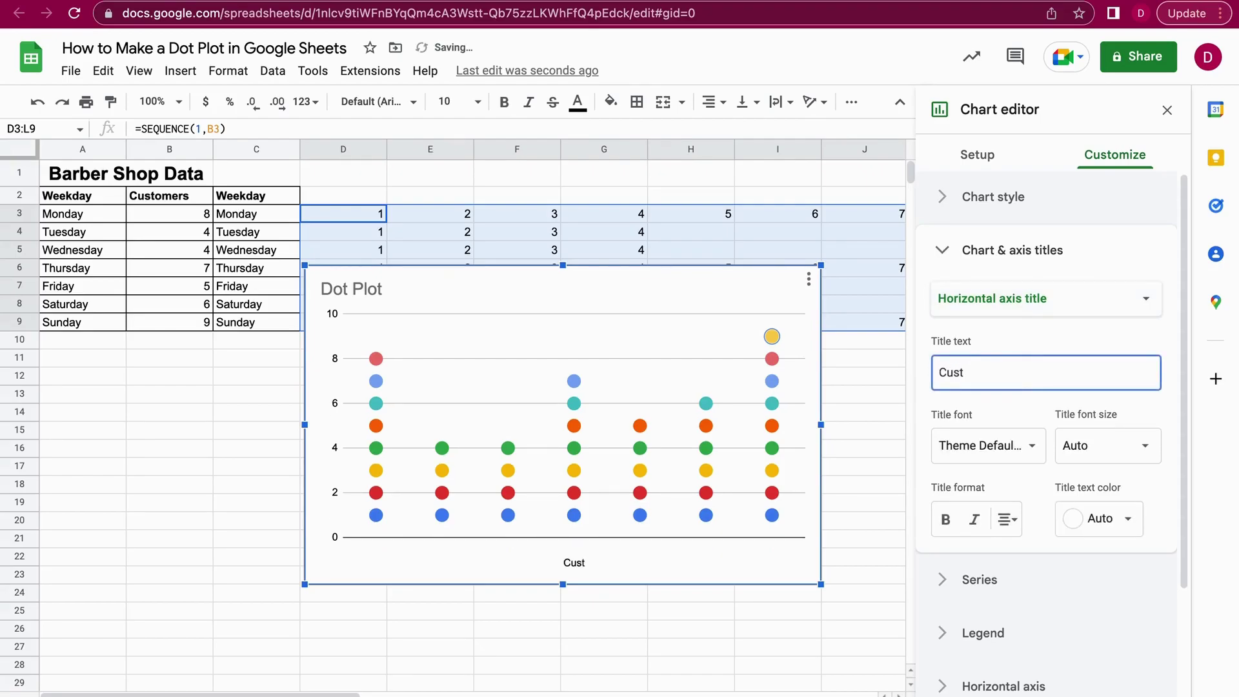
pyautogui.write('omer')
pyautogui.press('BackSpace')
pyautogui.press('BackSpace')
pyautogui.press('BackSpace')
pyautogui.press('BackSpace')
pyautogui.press('BackSpace')
pyautogui.press('BackSpace')
pyautogui.press('BackSpace')
pyautogui.press('BackSpace')
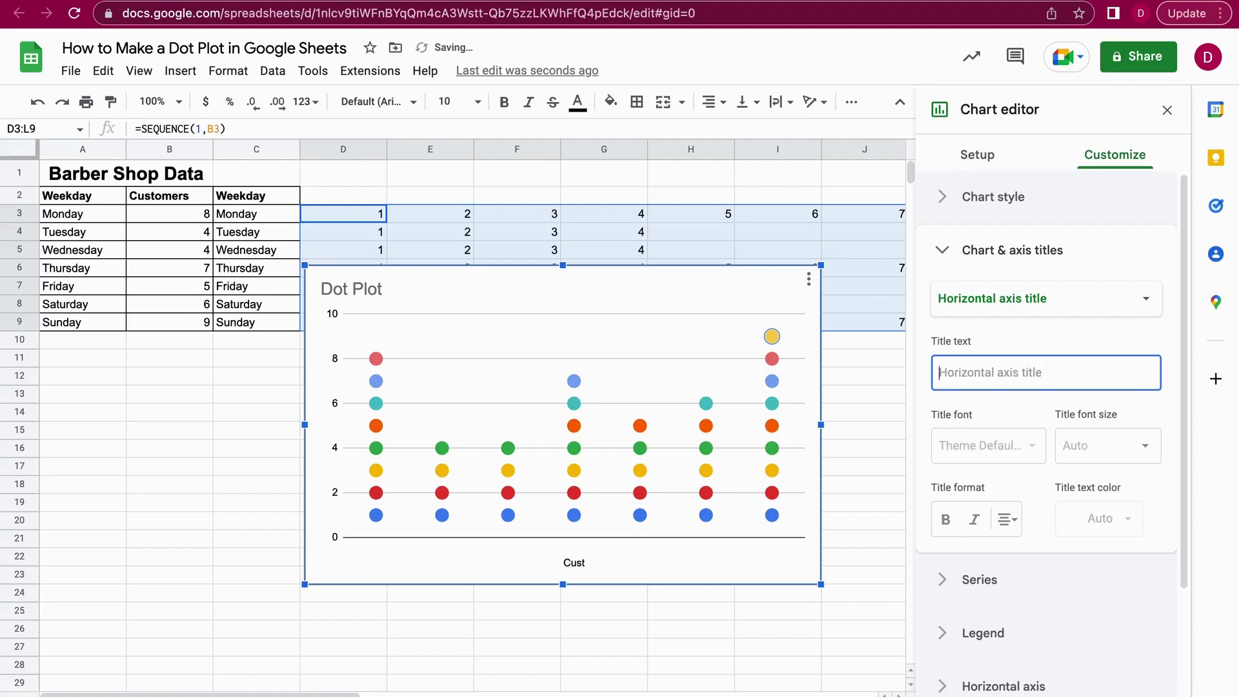
pyautogui.write('Weeked')
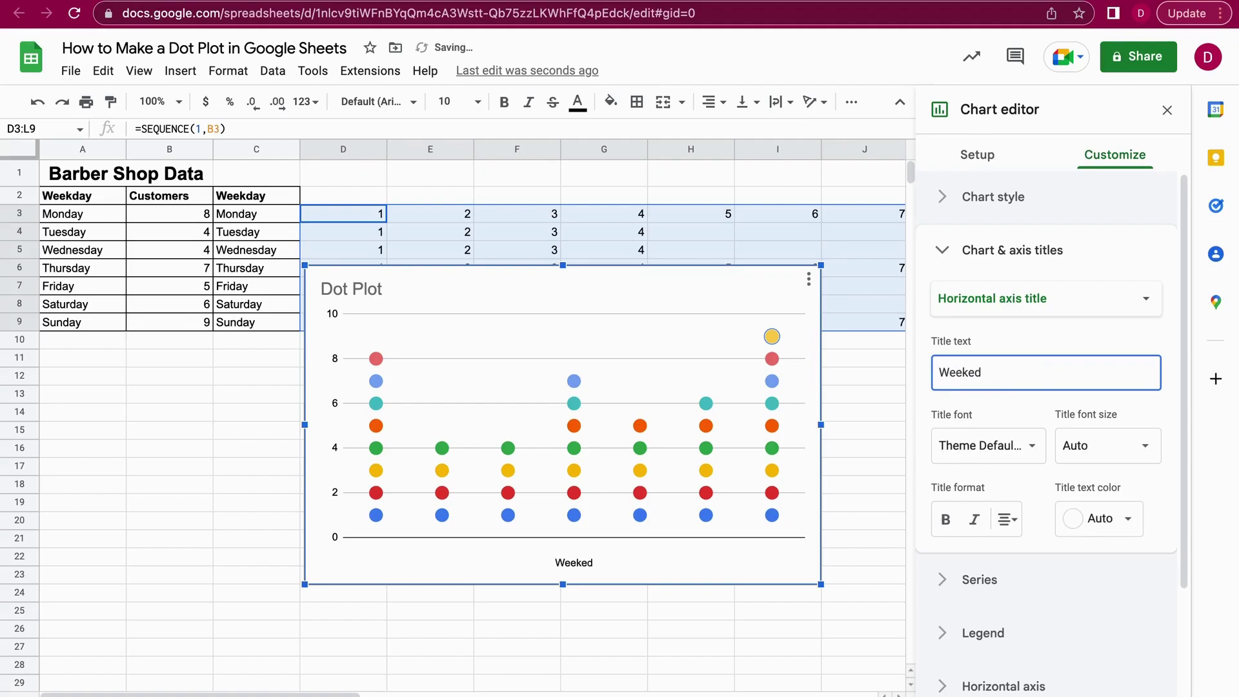
pyautogui.press('BackSpace')
pyautogui.press('BackSpace')
pyautogui.write('days')
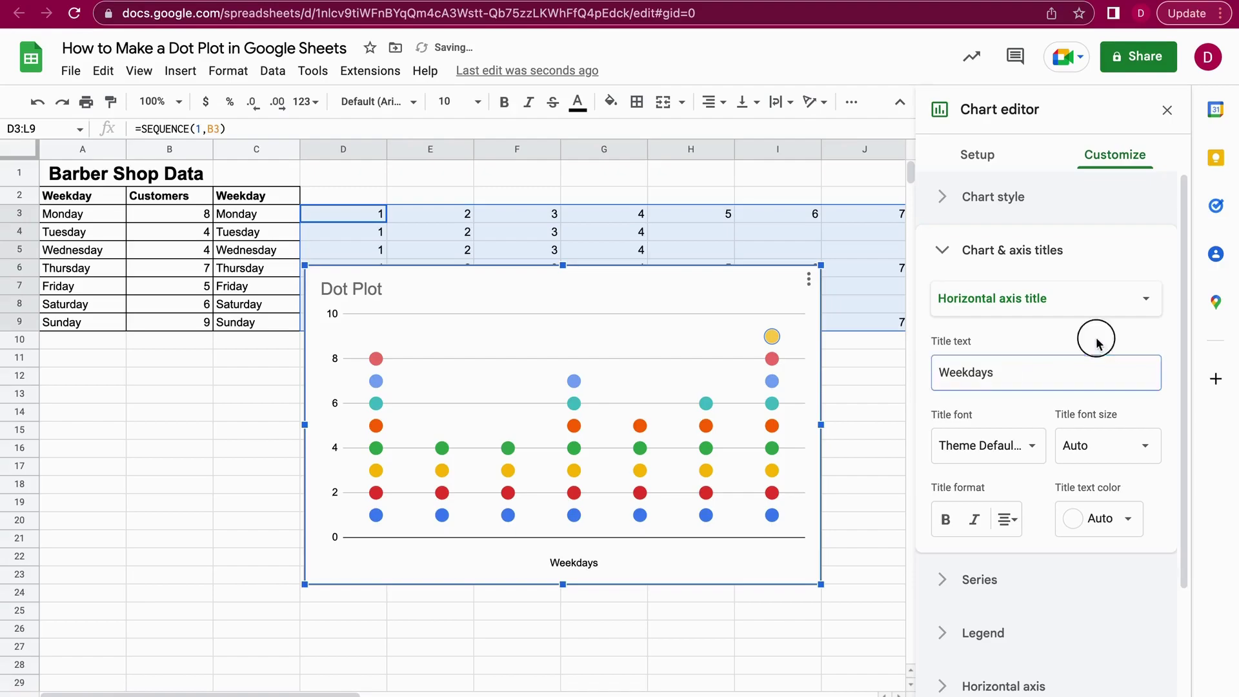
# - Set the vertical axis title to 'Customers'
pyautogui.click(1071, 309)
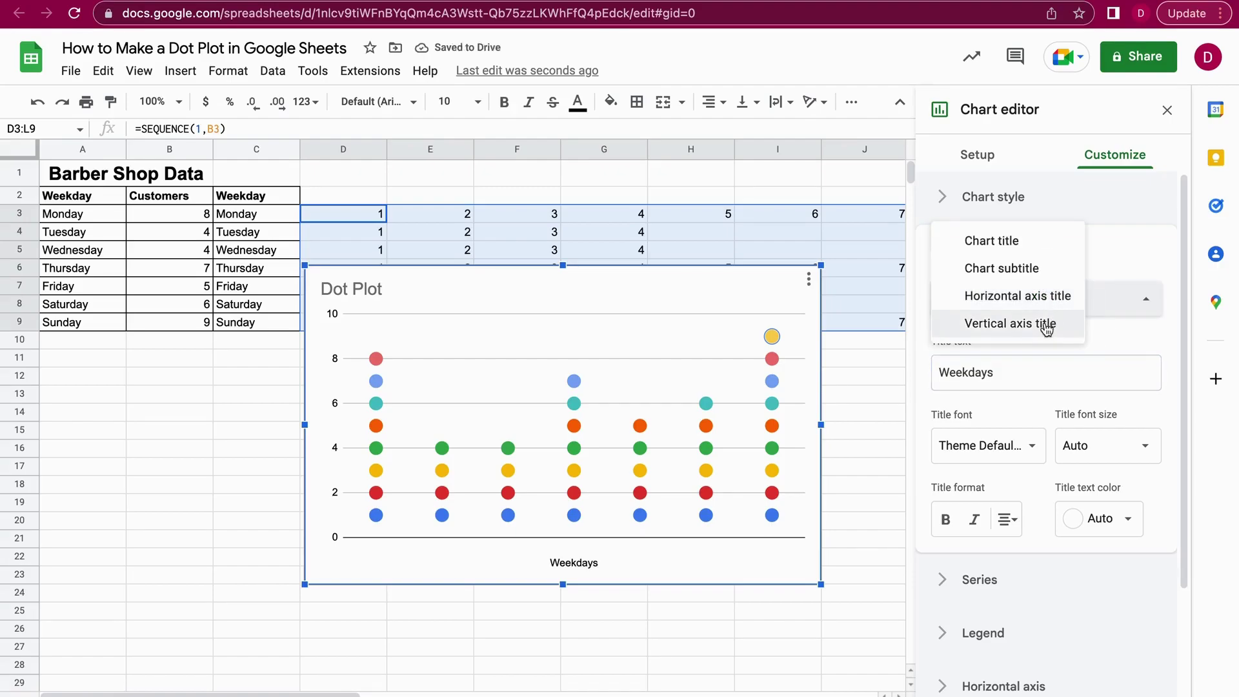
pyautogui.click(1040, 329)
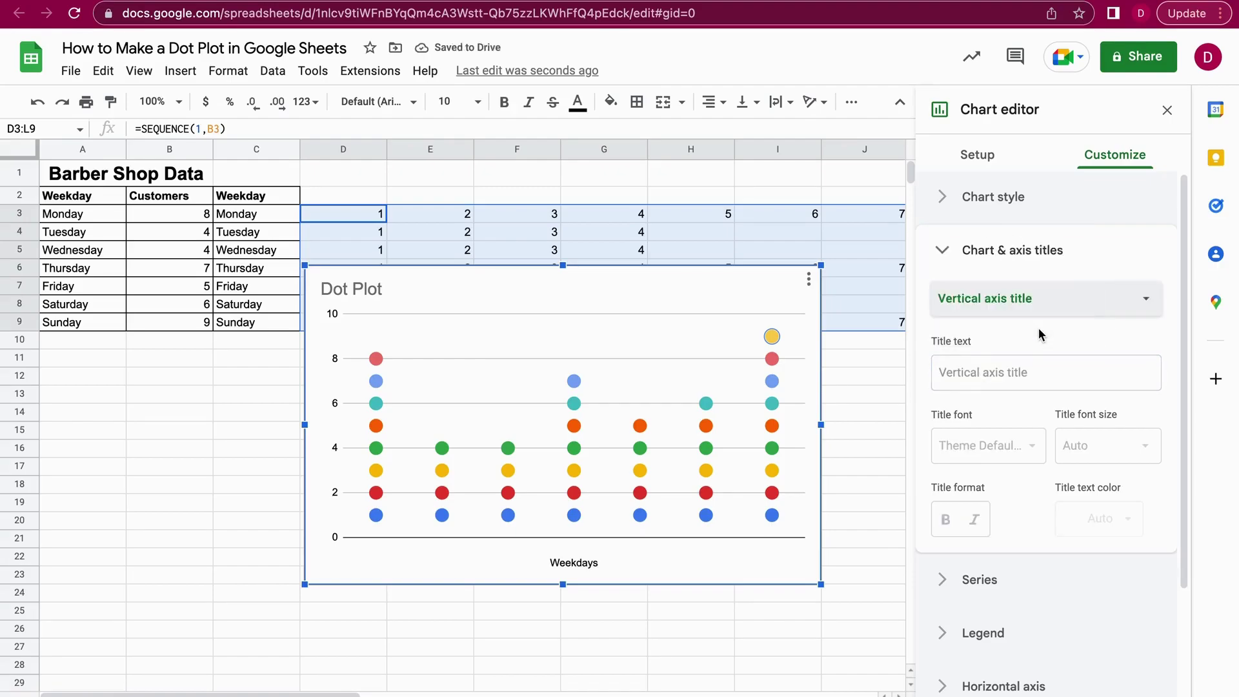
pyautogui.click(1010, 381)
pyautogui.write('Customers')
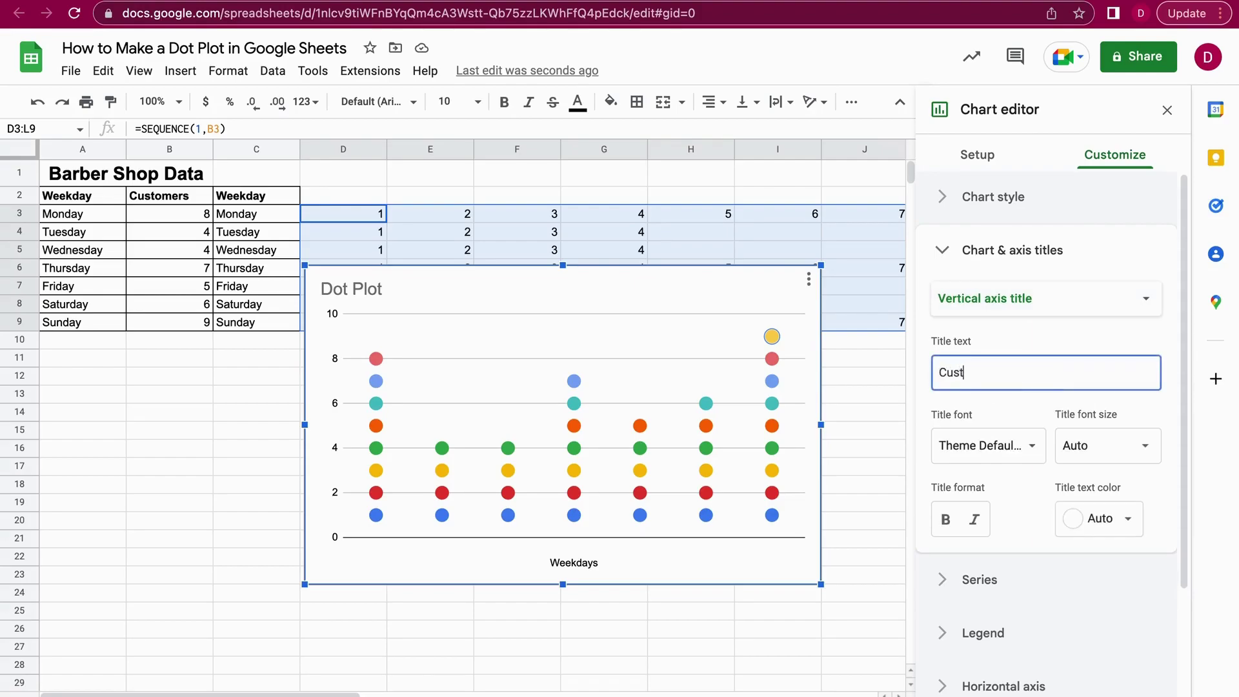
pyautogui.click(1046, 336)
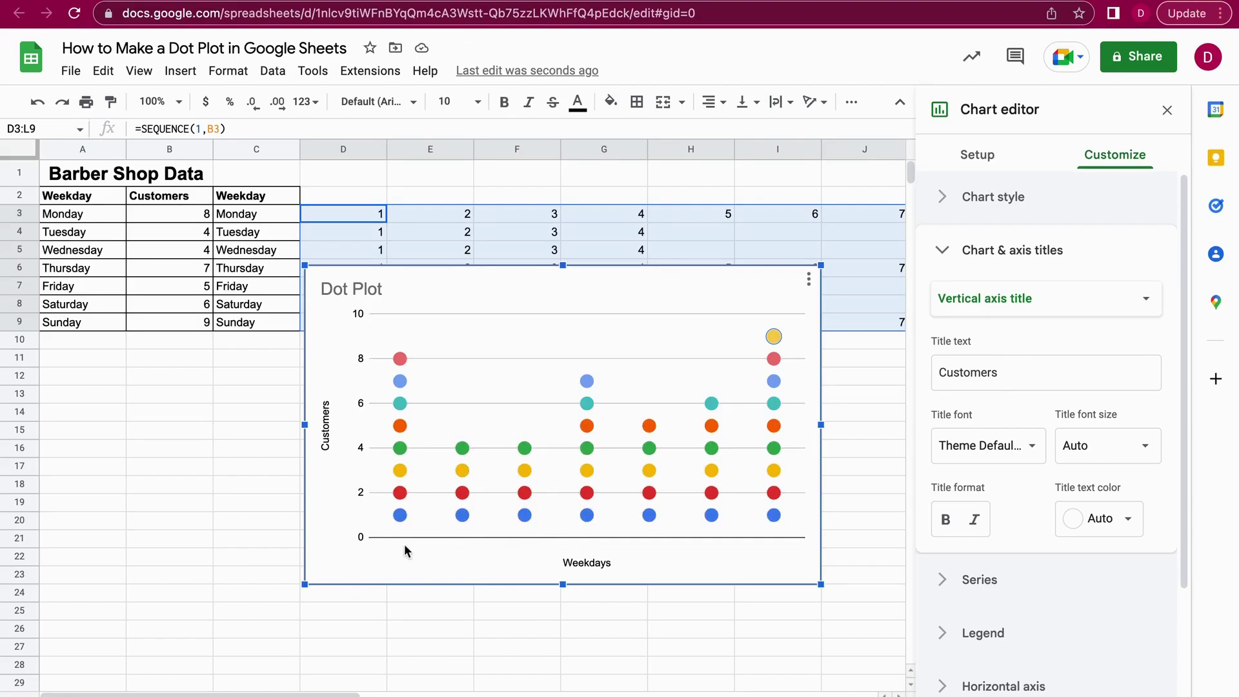
# - Add C3:C9 as the X-axis range so the dot stacks are labelled Monday through Sunday
pyautogui.click(654, 359)
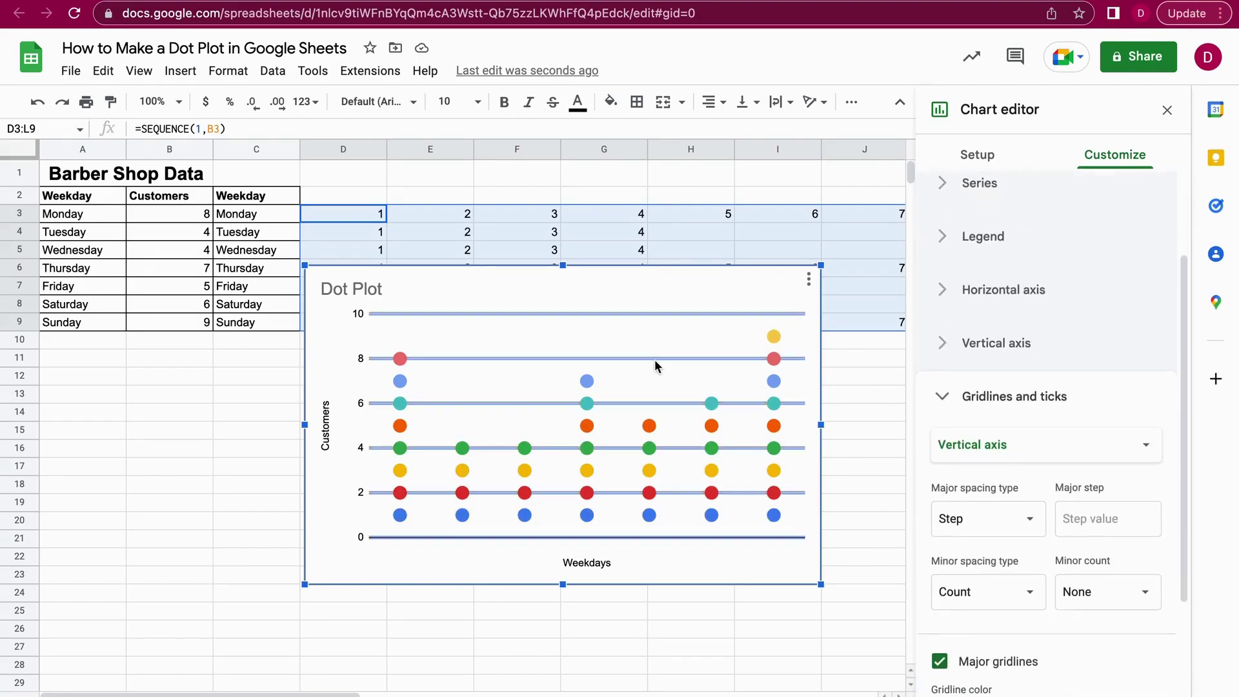
pyautogui.click(978, 160)
pyautogui.scroll(-2, 1076, 540)
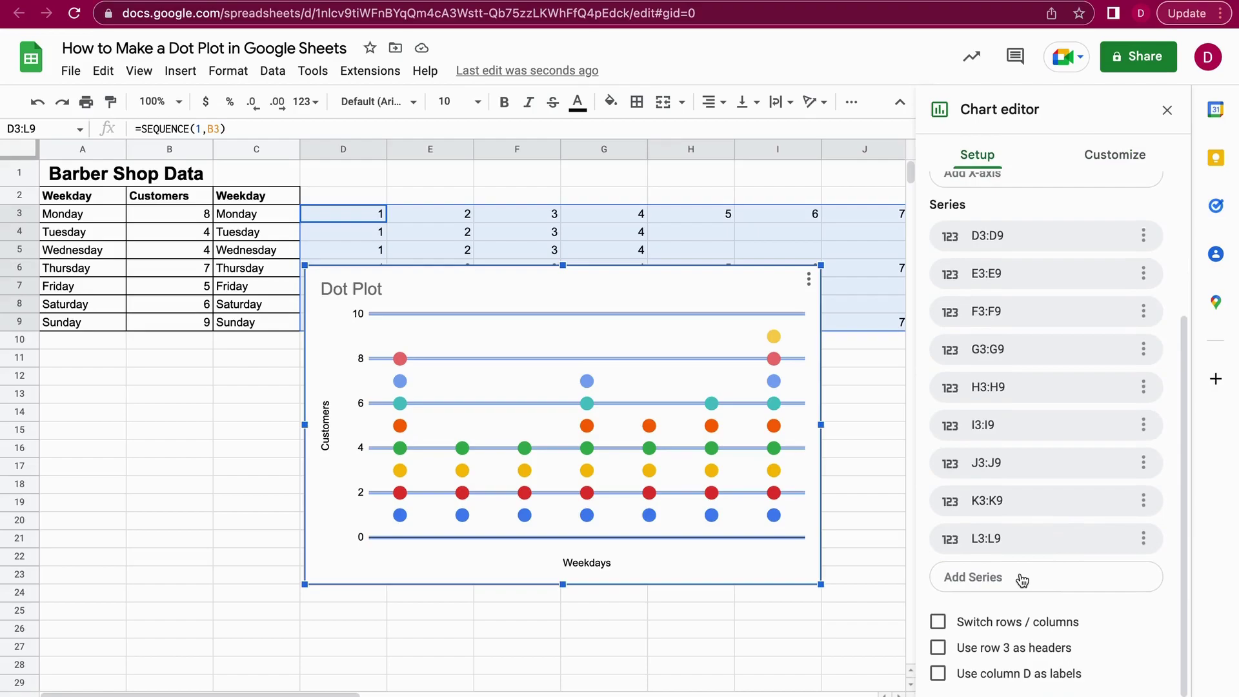
pyautogui.scroll(3, 1094, 588)
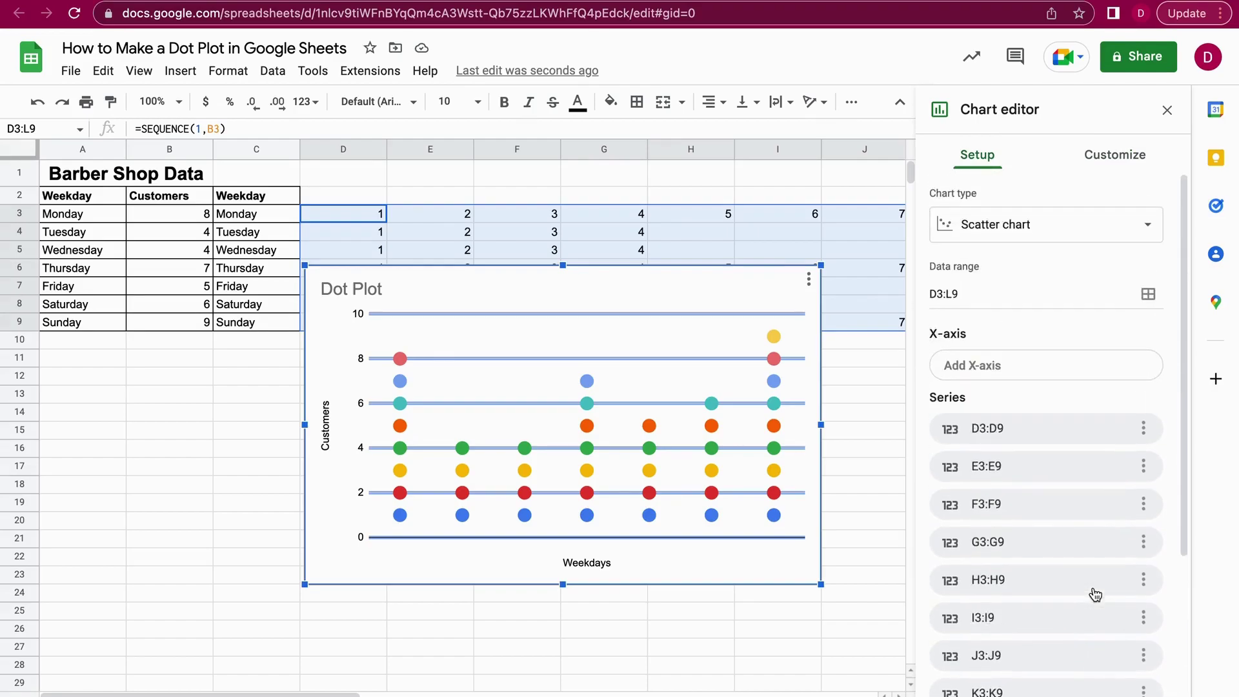
pyautogui.click(1033, 368)
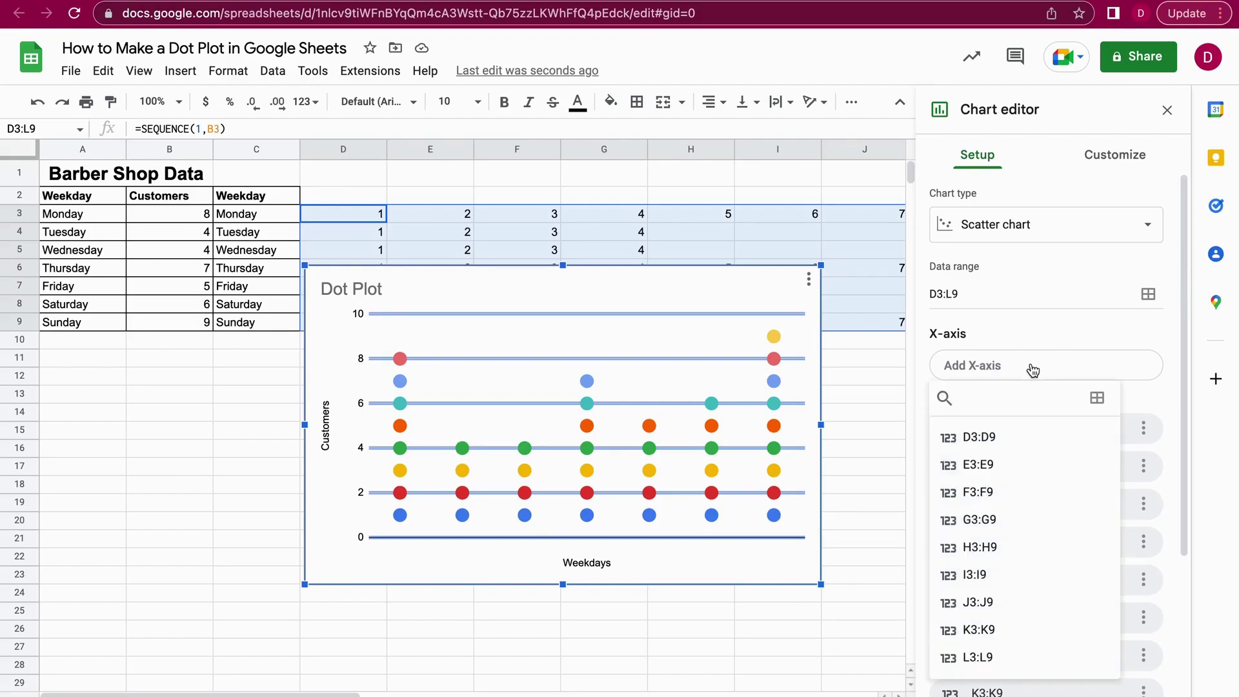
pyautogui.click(1098, 399)
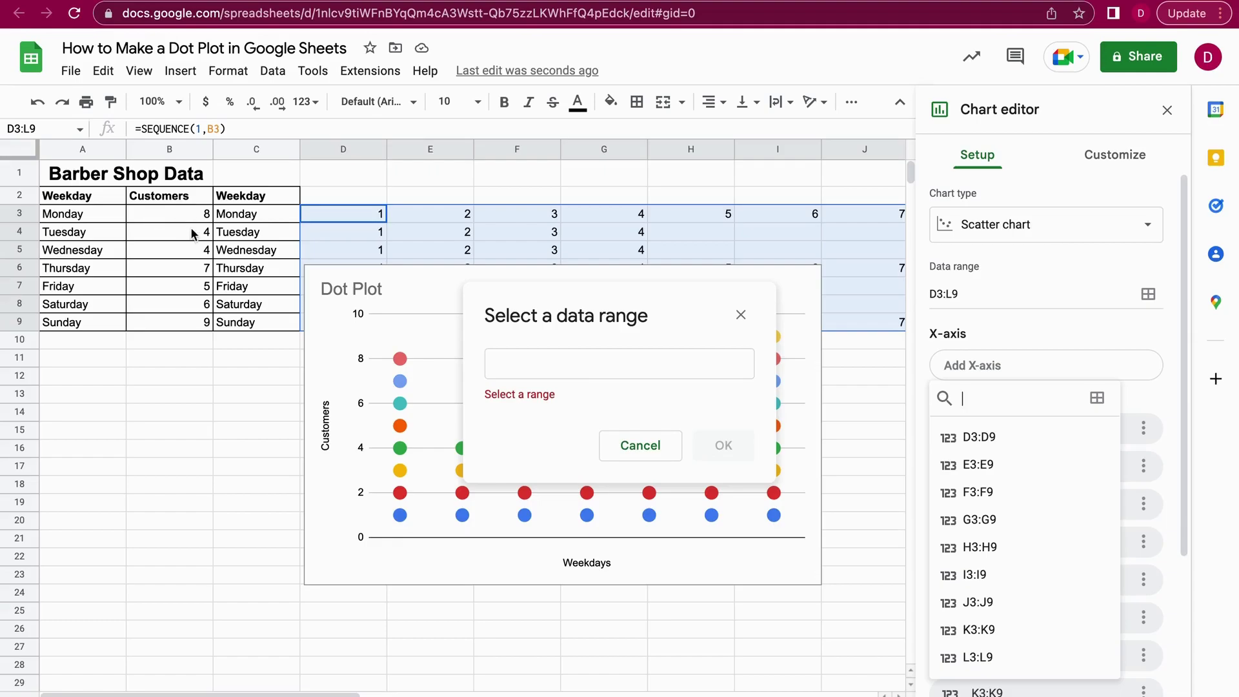
pyautogui.moveTo(239, 219); pyautogui.dragTo(250, 326)
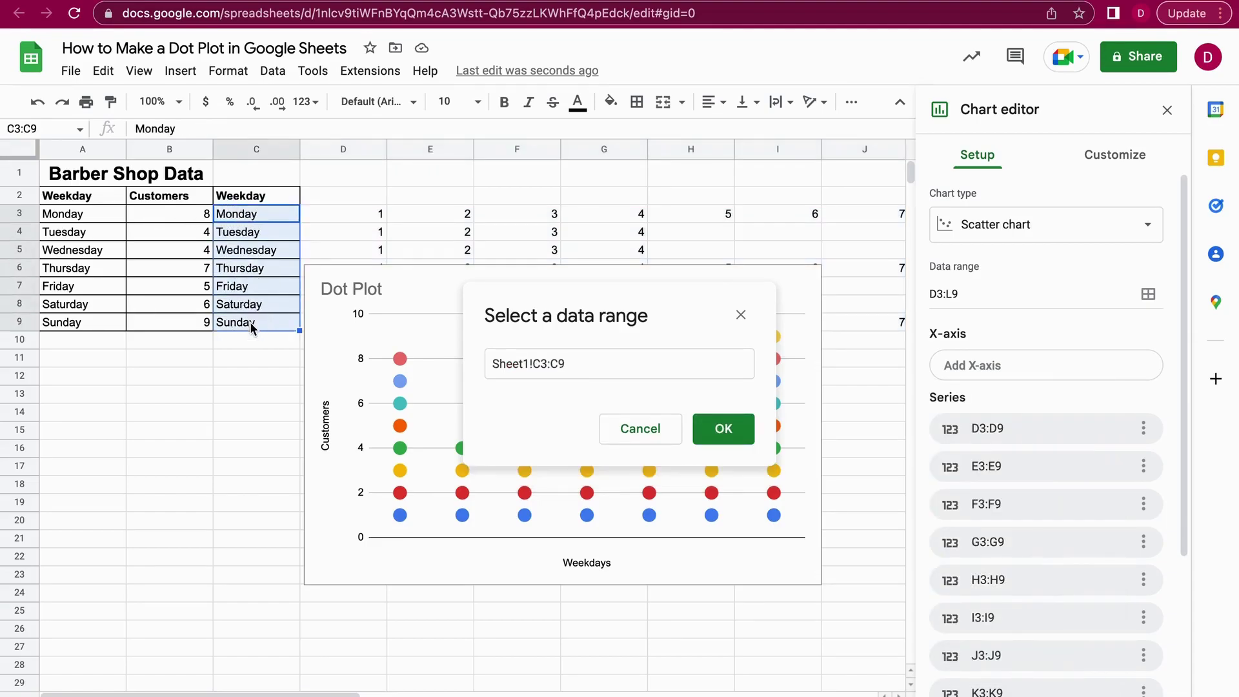
pyautogui.click(723, 431)
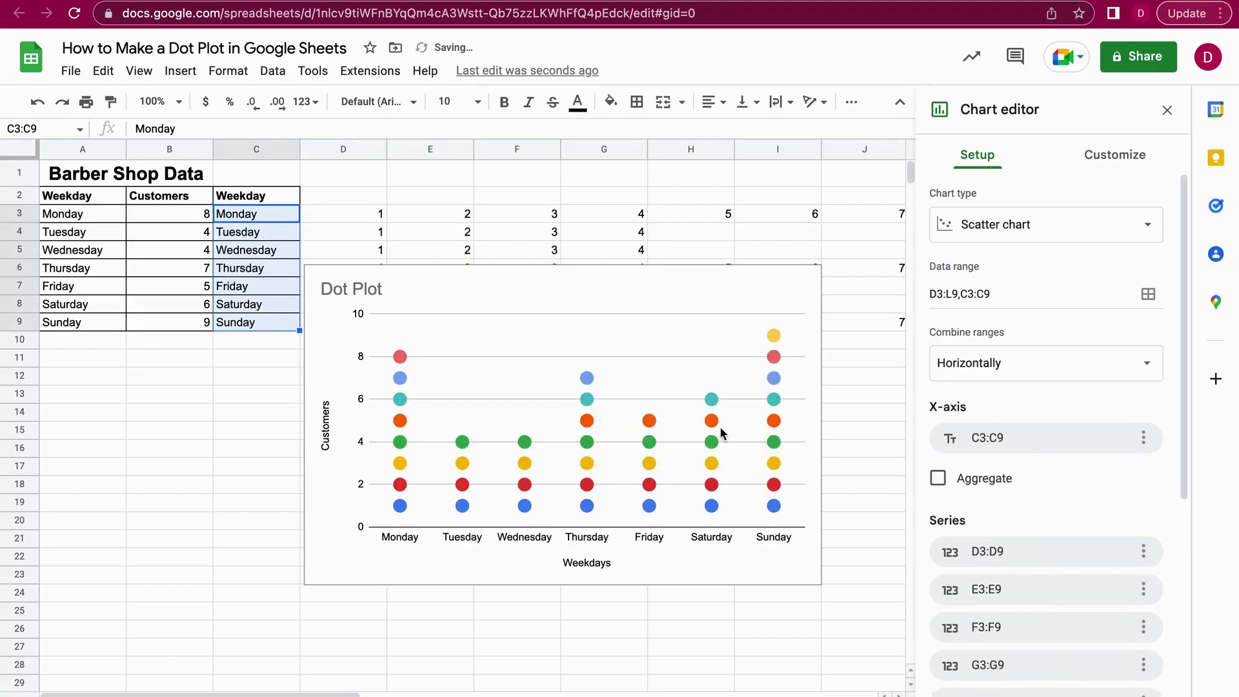